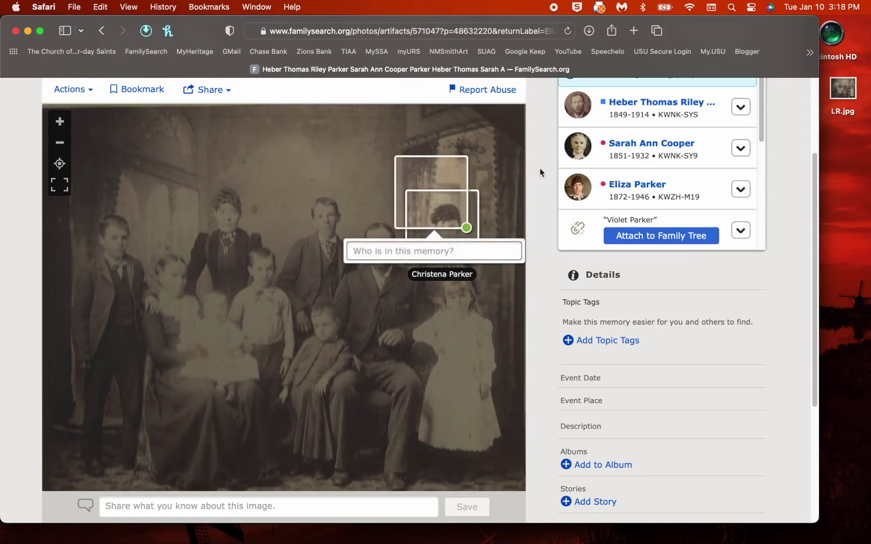
# - Dismiss the unfinished person tag and bring up the photo's saving options
pyautogui.press('Escape')
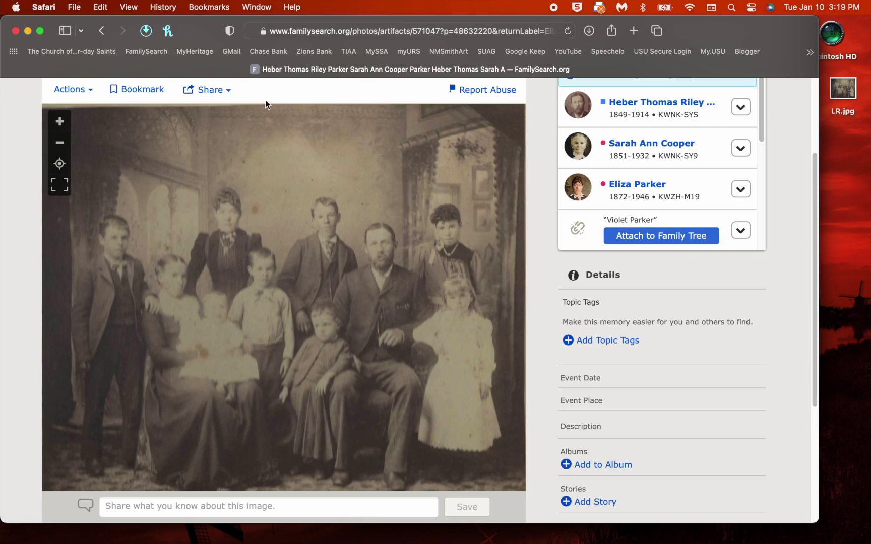
pyautogui.click(90, 92)
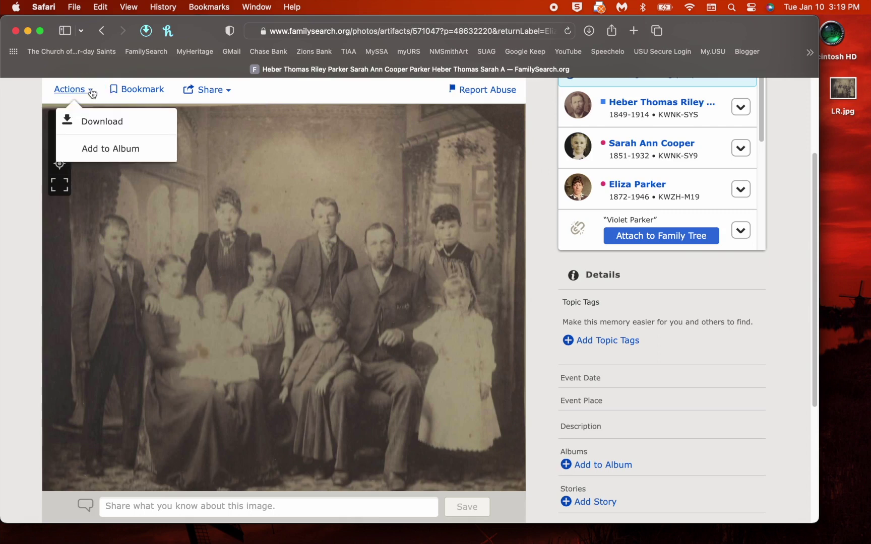
# - Download the family photo and move LR.jpg to the desktop, replacing the older copy
pyautogui.click(88, 121)
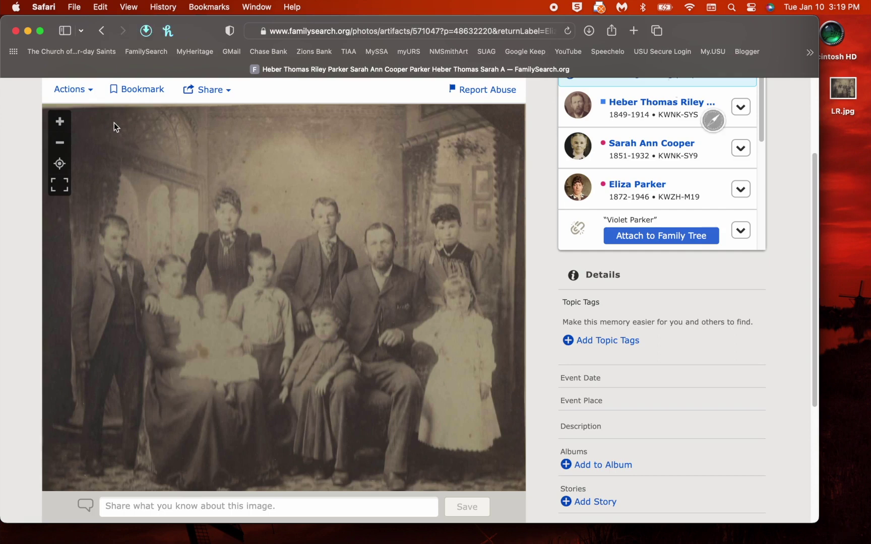
pyautogui.moveTo(850, 540)
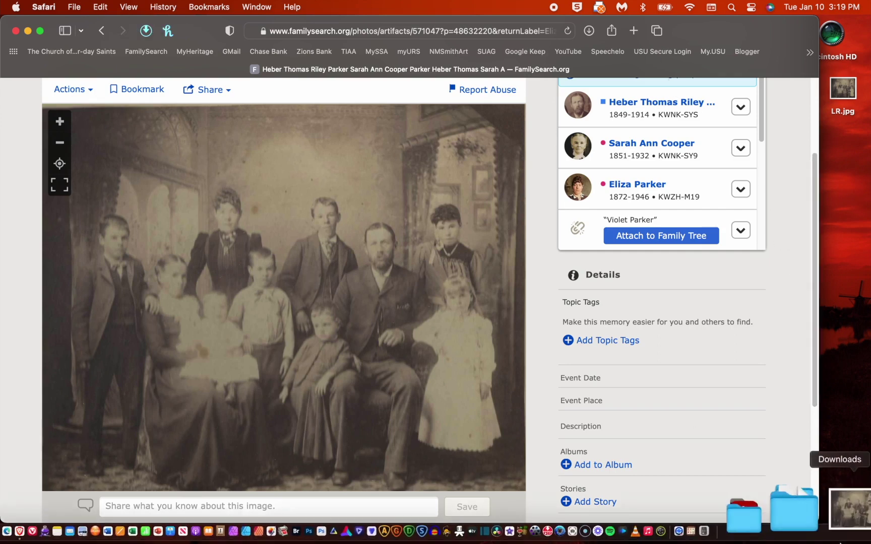
pyautogui.click(849, 510)
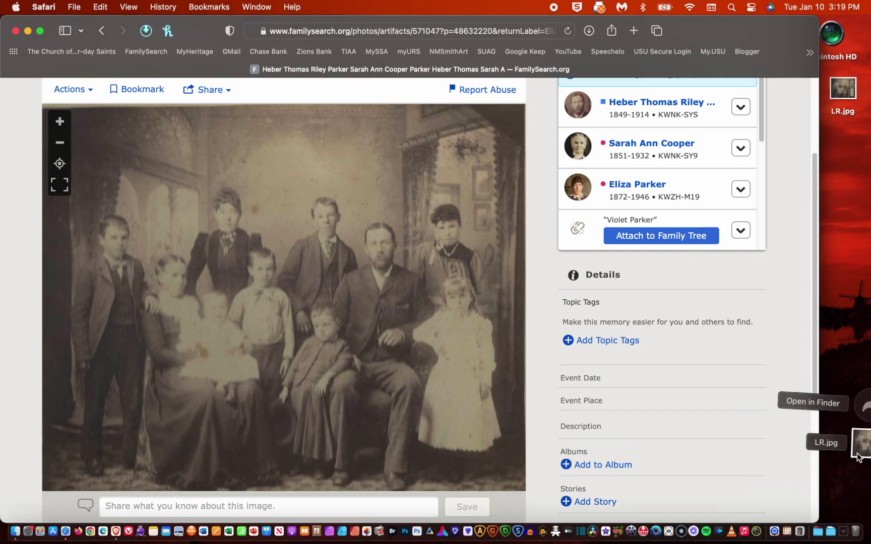
pyautogui.moveTo(858, 457); pyautogui.dragTo(843, 93)
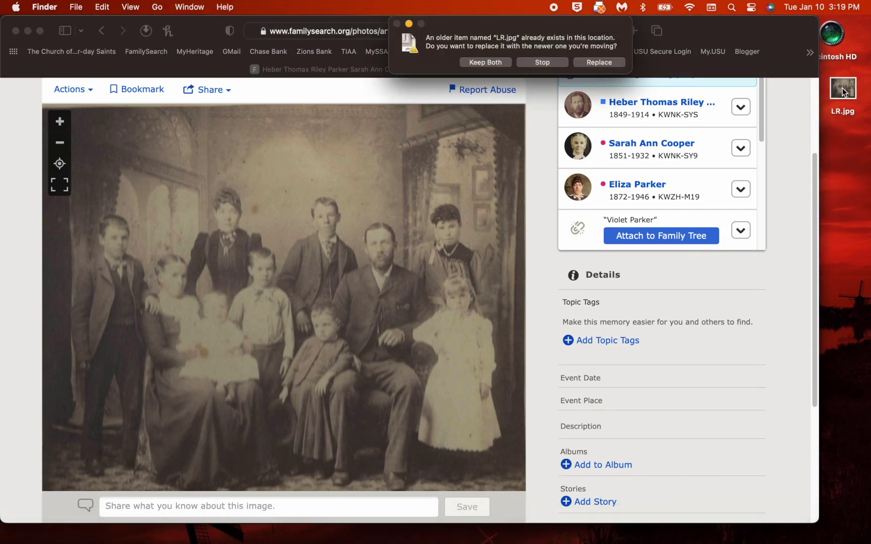
pyautogui.click(605, 63)
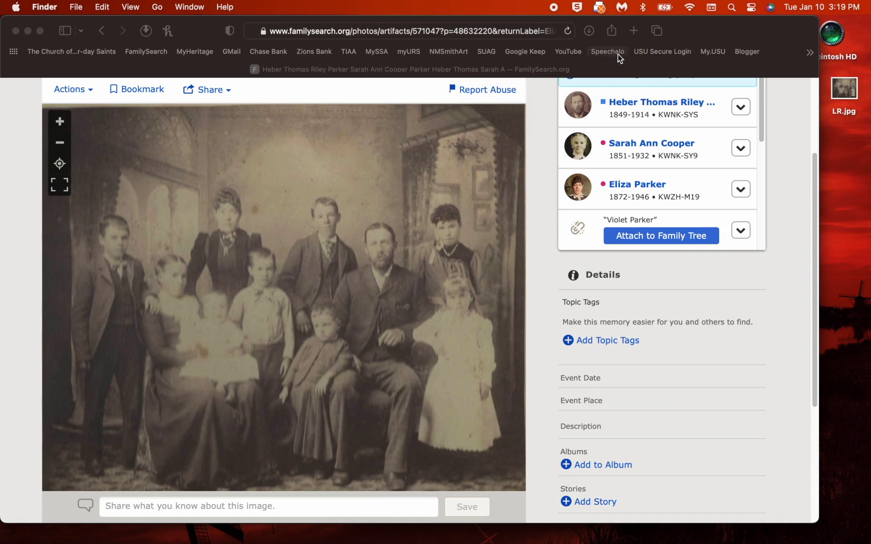
# - Switch to Photopea in Brave and drop LR.jpg from the desktop to open it
pyautogui.press('super+Tab')
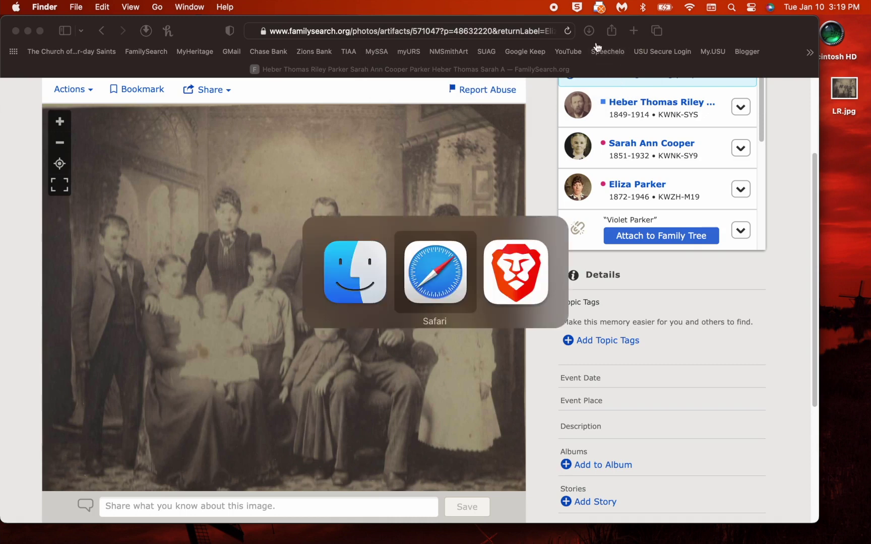
pyautogui.press('super+Tab')
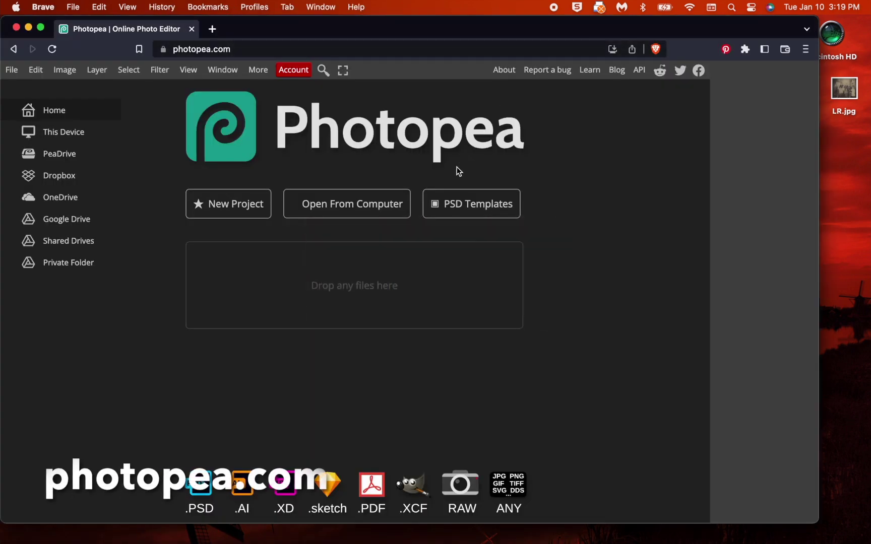
pyautogui.moveTo(842, 89); pyautogui.dragTo(332, 314)
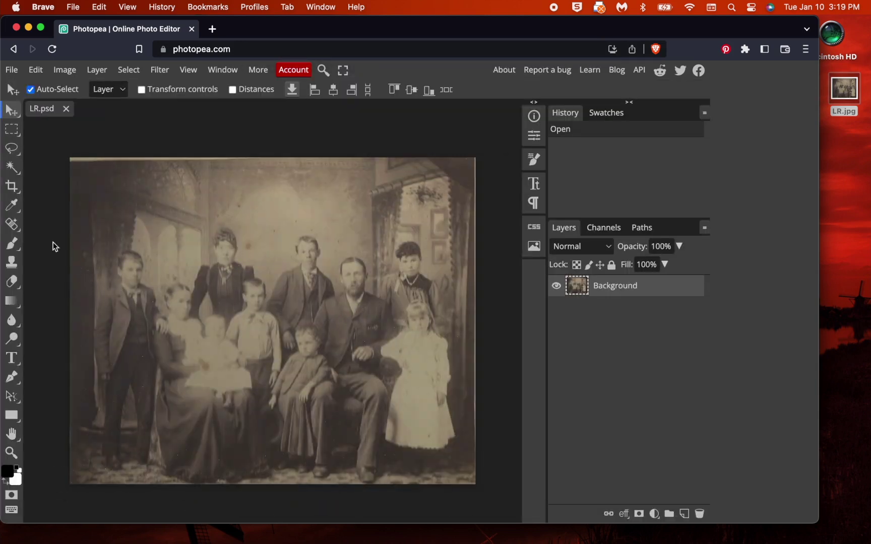
# - Crop away the faded top strip and a thin sliver along the right edge
pyautogui.click(12, 186)
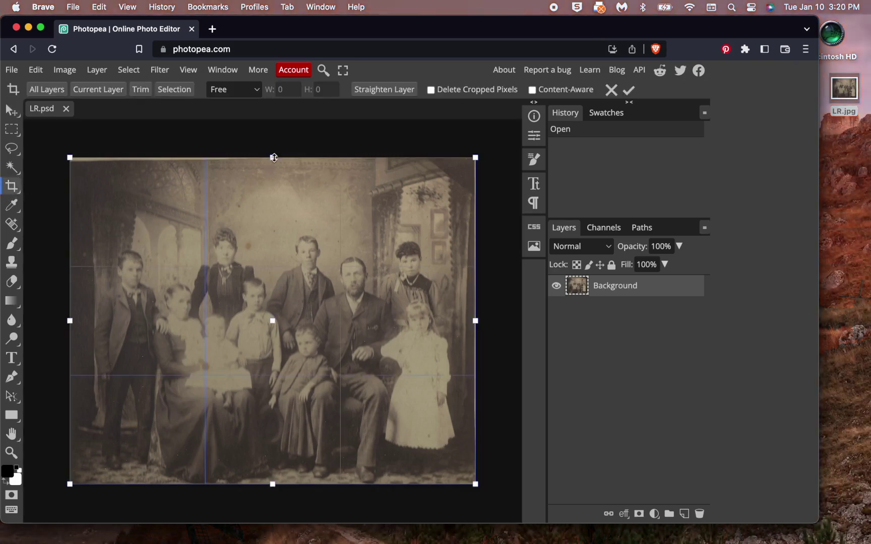
pyautogui.moveTo(272, 157); pyautogui.dragTo(273, 198)
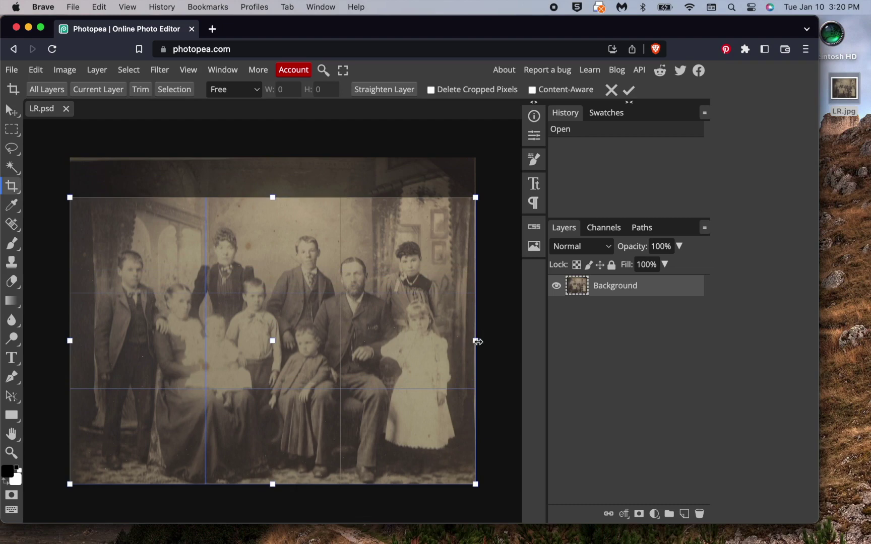
pyautogui.moveTo(475, 341); pyautogui.dragTo(471, 343)
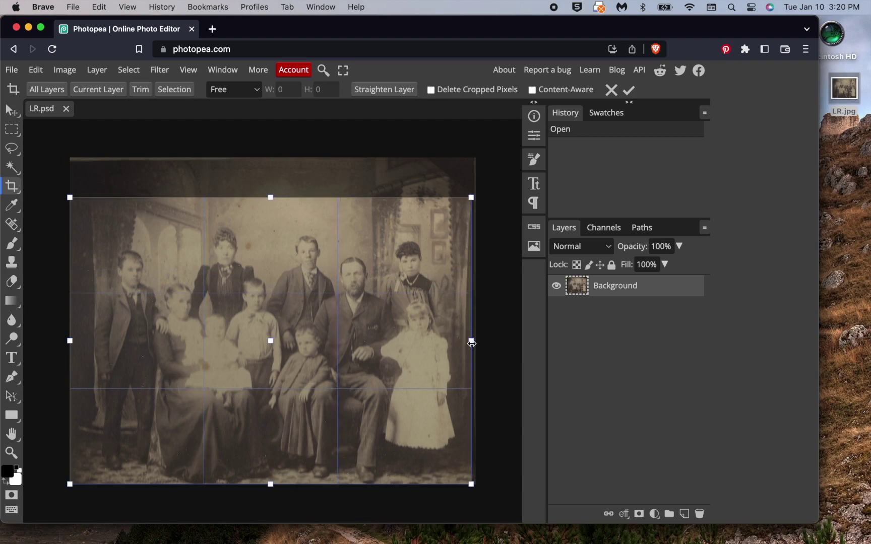
pyautogui.press('Return')
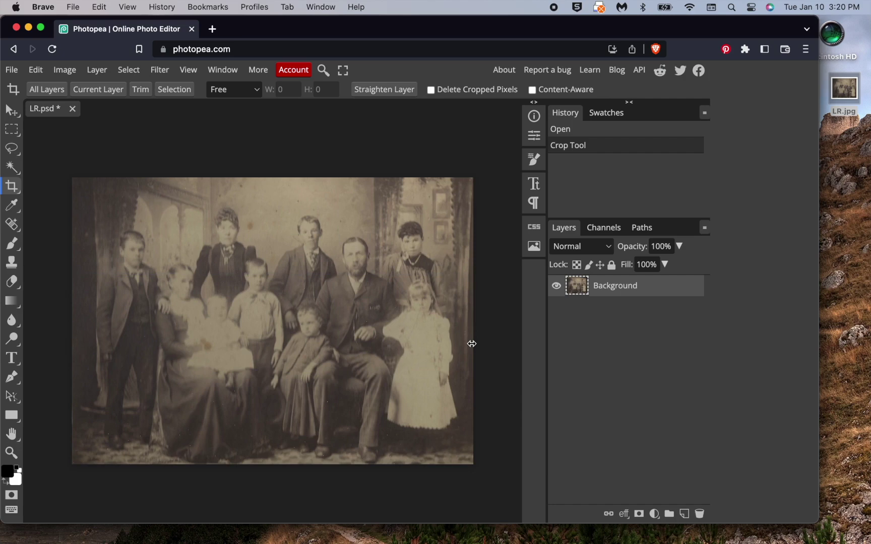
# - Apply Hue/Saturation with Saturation at -100 to remove the sepia tint
pyautogui.click(497, 311)
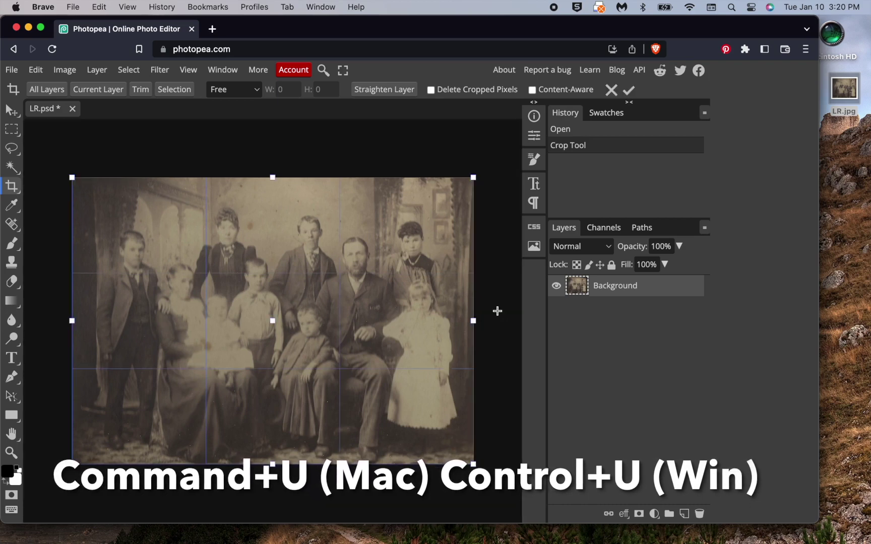
pyautogui.press('super+u')
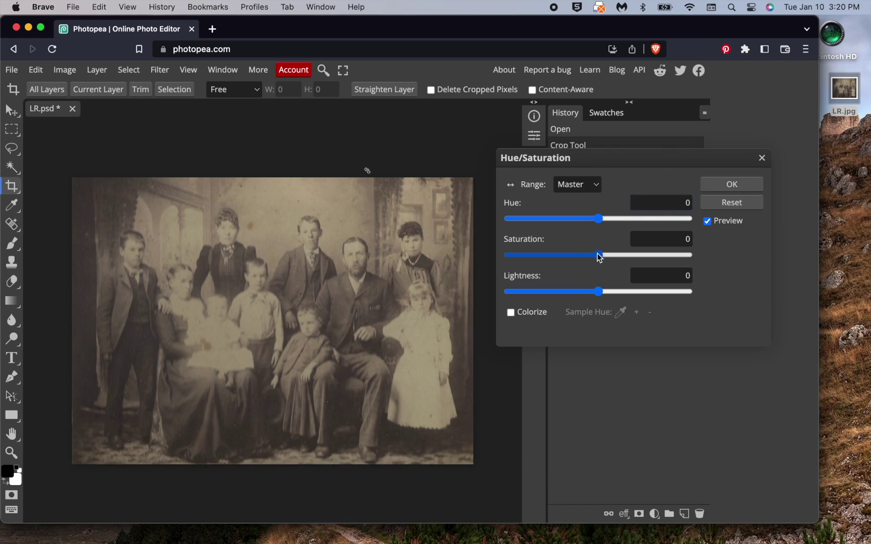
pyautogui.moveTo(598, 254); pyautogui.dragTo(484, 262)
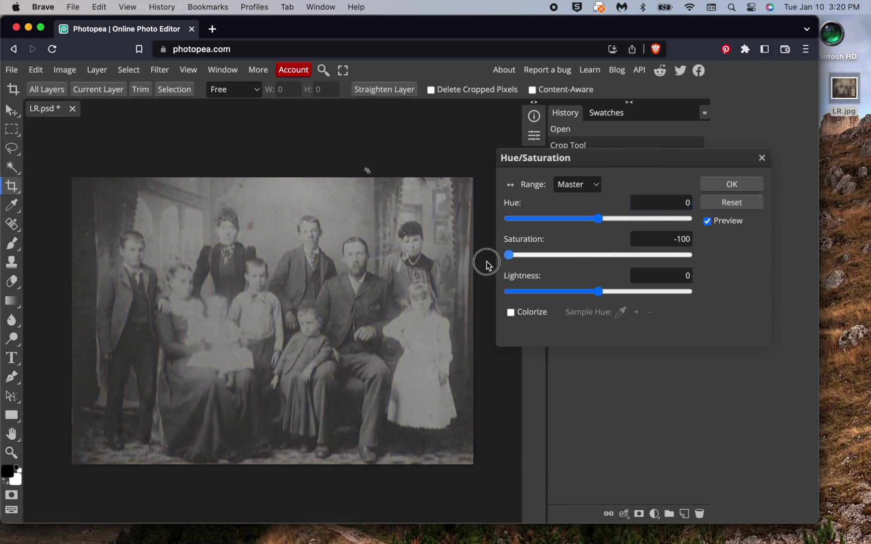
pyautogui.click(724, 181)
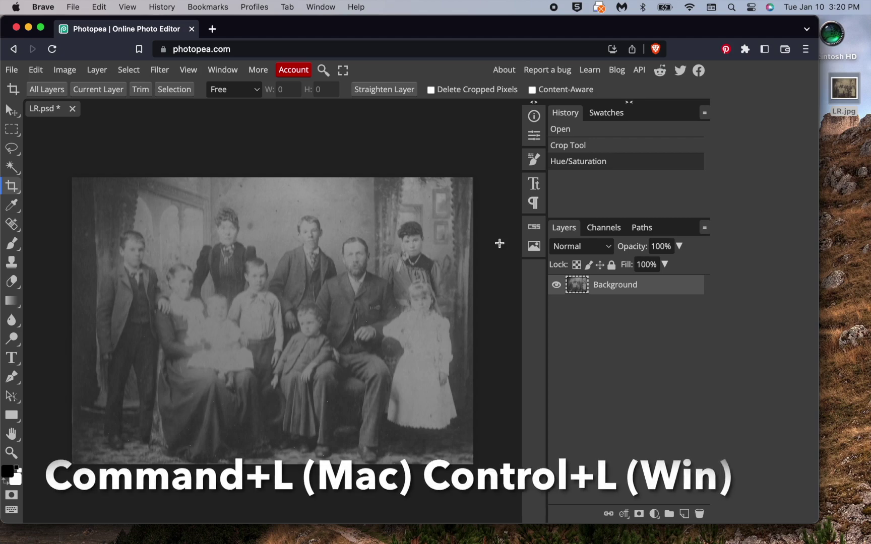
# - Apply Levels with input black point 45 and white point 169
pyautogui.press('super+l')
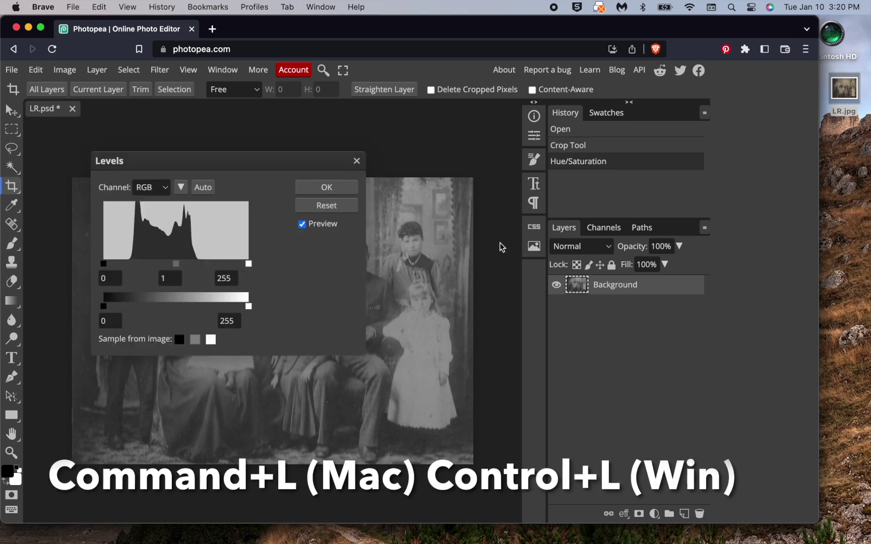
pyautogui.moveTo(296, 161); pyautogui.dragTo(648, 150)
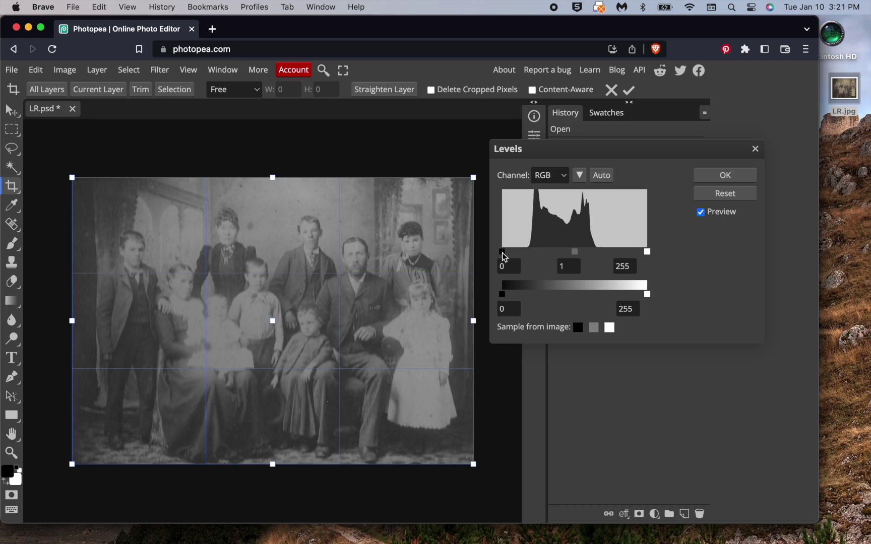
pyautogui.moveTo(503, 252); pyautogui.dragTo(529, 252)
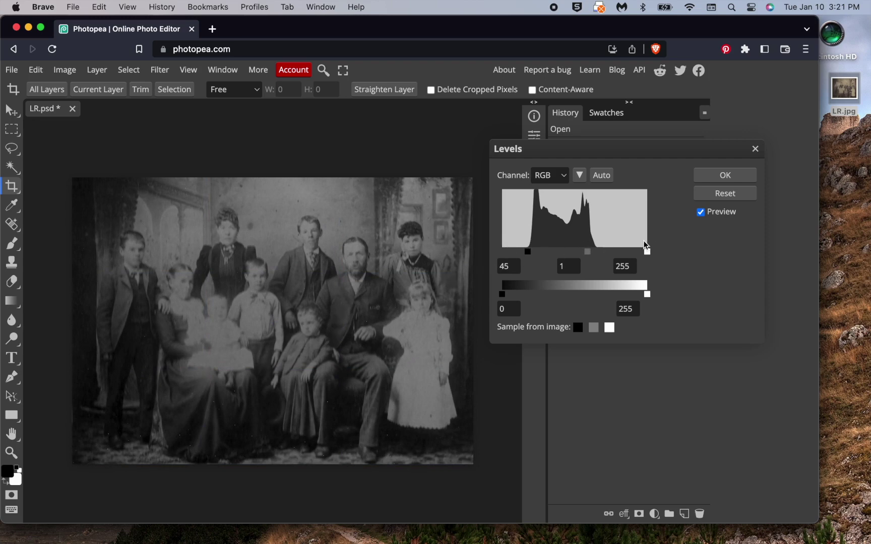
pyautogui.moveTo(647, 251); pyautogui.dragTo(599, 251)
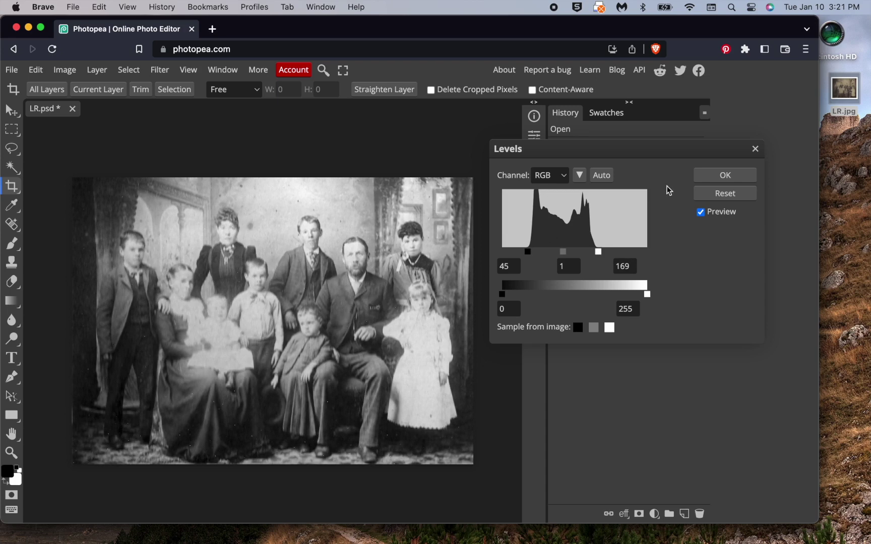
pyautogui.click(711, 175)
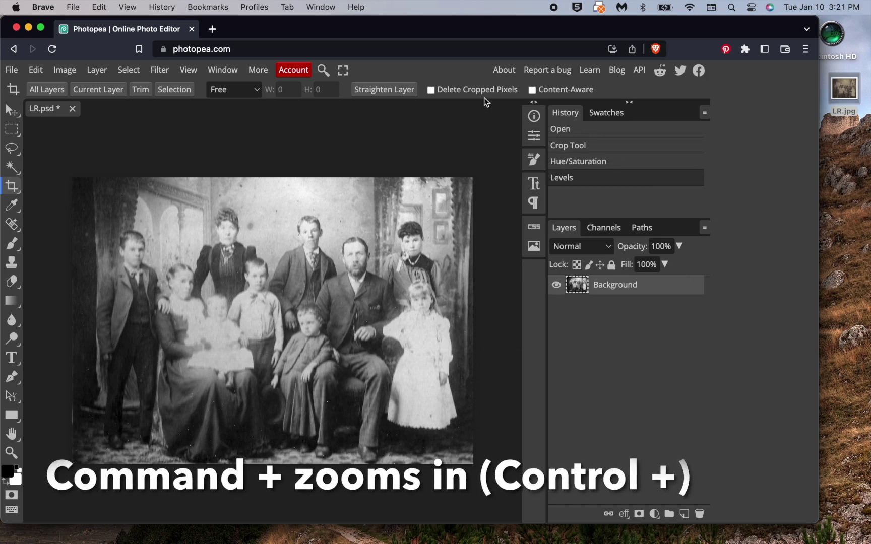
# - Zoom and pan in on the children's faces and the standing woman to inspect dust spots
pyautogui.press('super+equal')
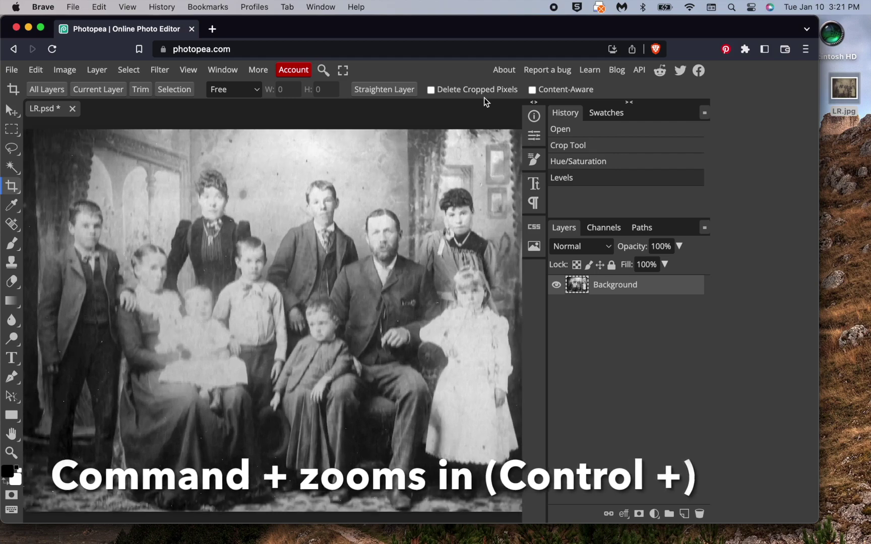
pyautogui.press('super+equal')
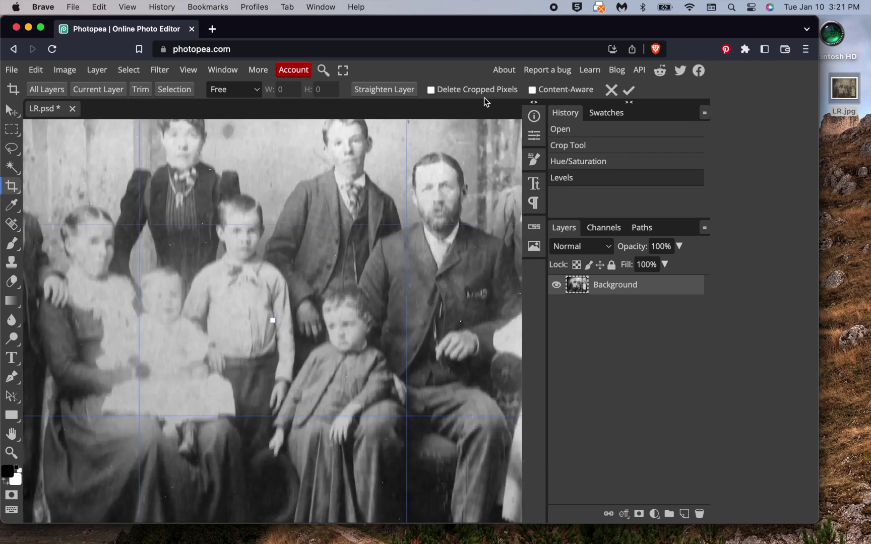
pyautogui.press('super+minus')
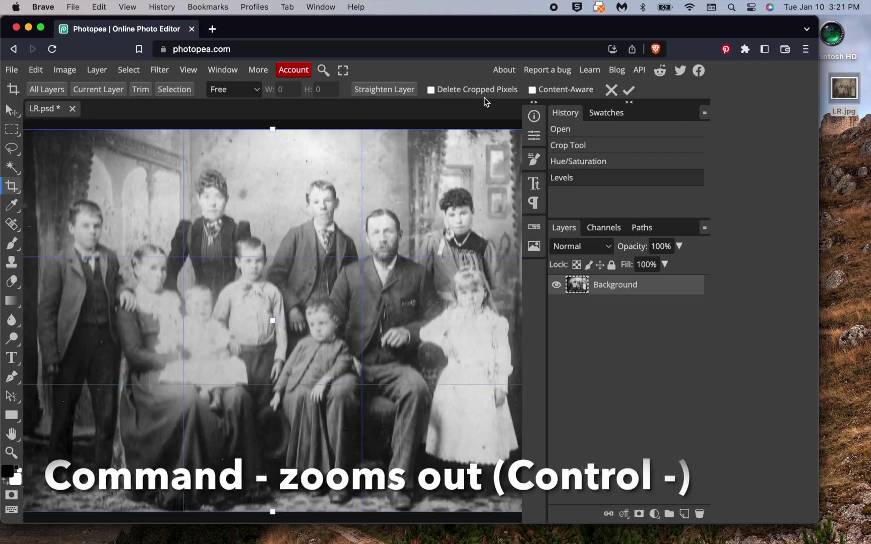
pyautogui.press('super+minus')
pyautogui.press('super+minus')
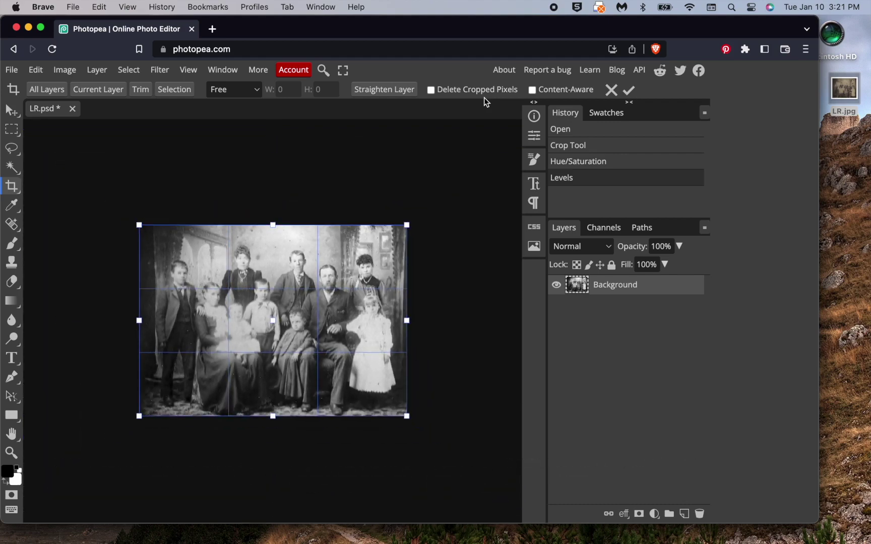
pyautogui.press('super+0')
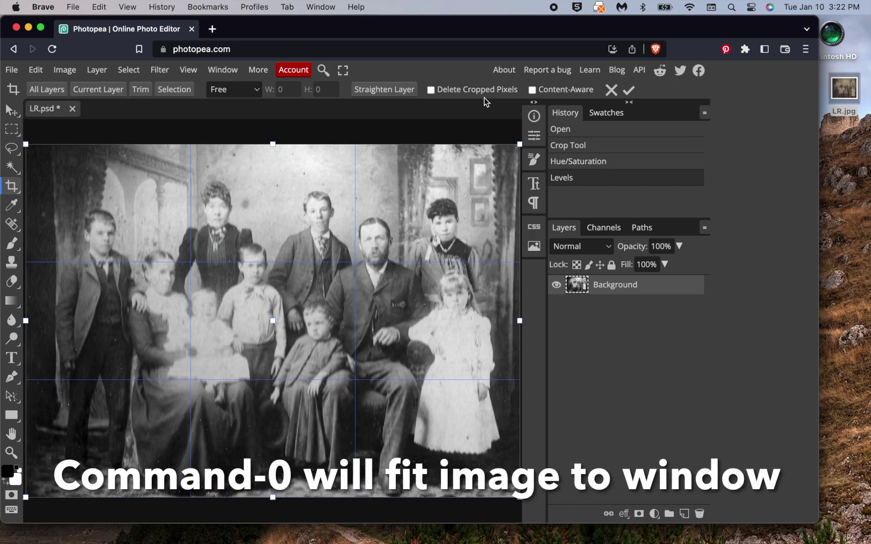
pyautogui.press('super+equal')
pyautogui.press('super+equal')
pyautogui.press('super+equal')
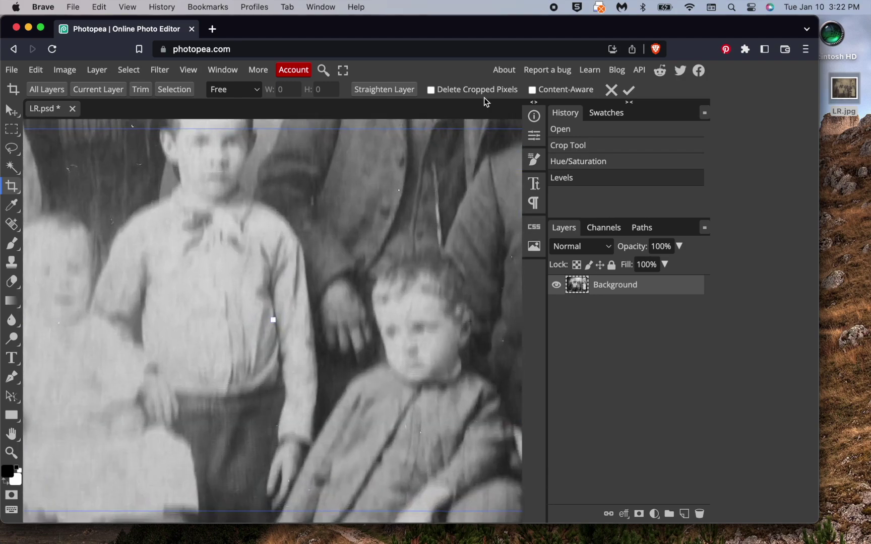
pyautogui.scroll(5, 367, 197)
pyautogui.scroll(5, 368, 200)
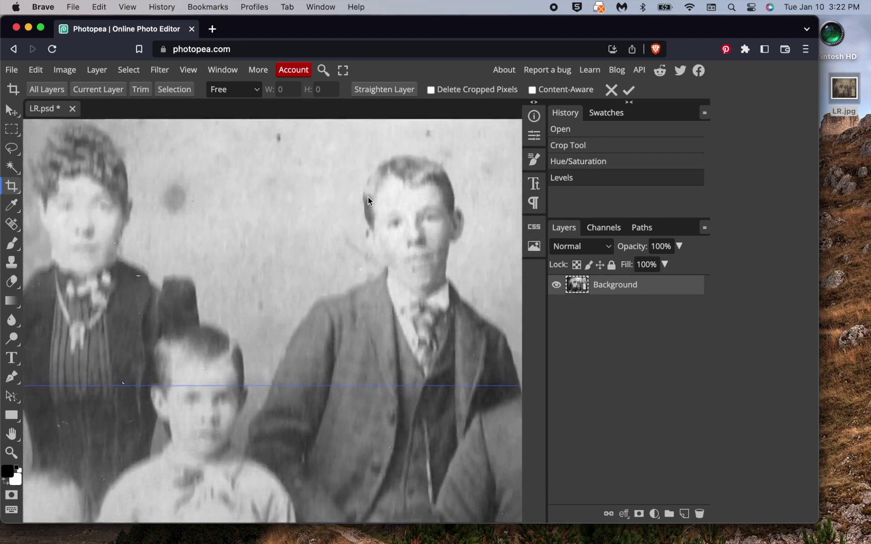
pyautogui.hscroll(-1, 367, 200)
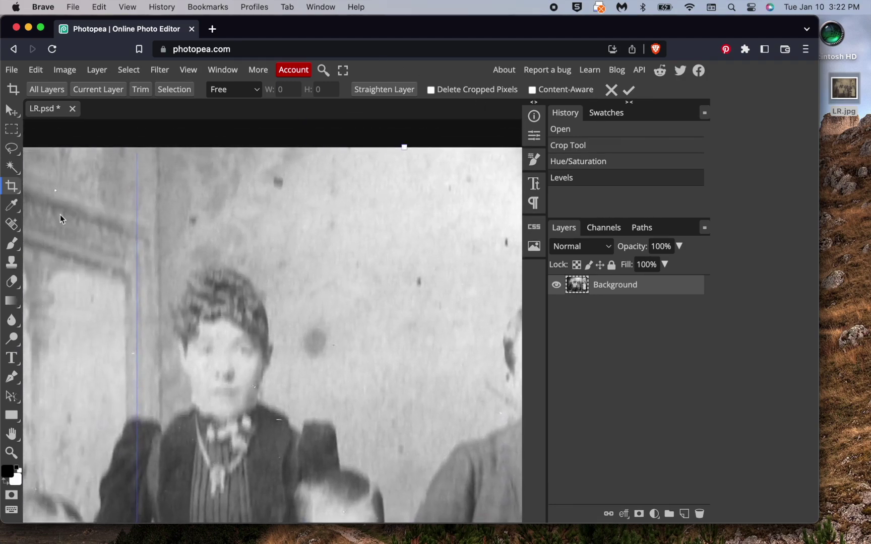
# - Spot-heal the dark spots beside the woman's head, enlarging the brush to 60
pyautogui.click(13, 226)
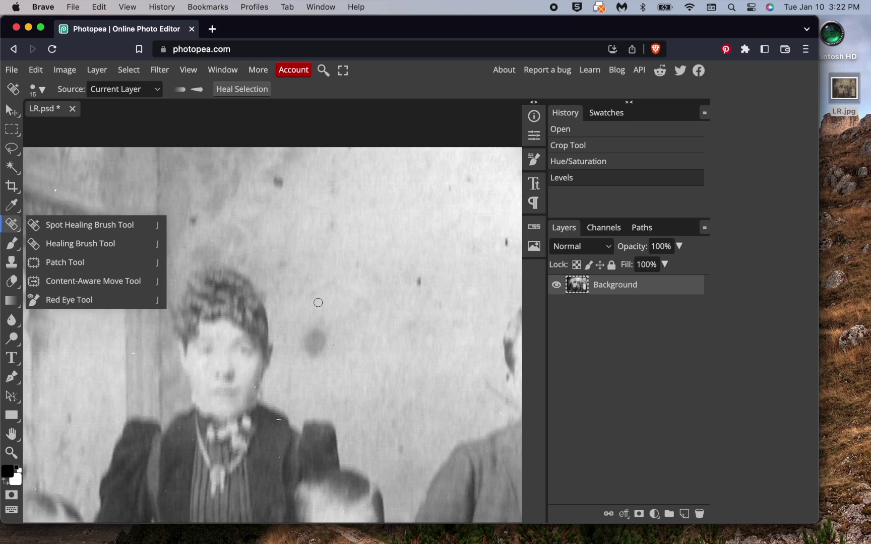
pyautogui.click(308, 336)
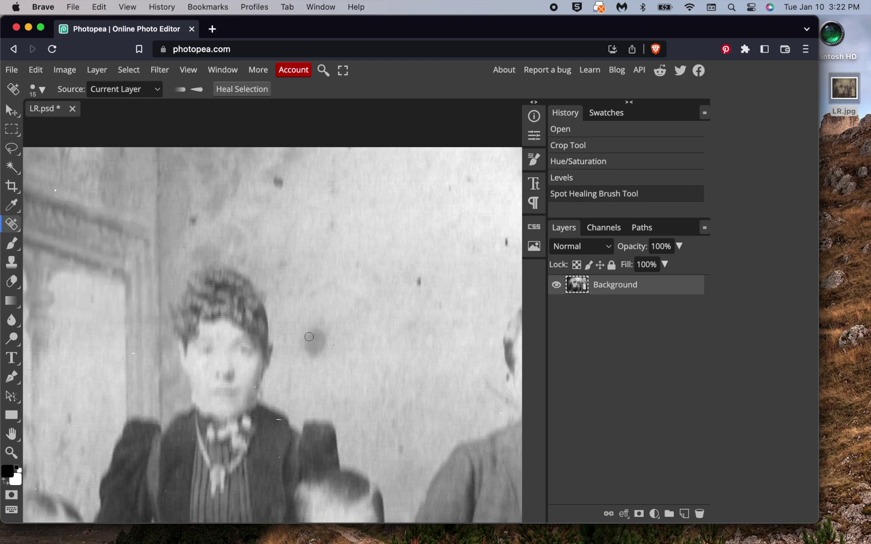
pyautogui.press(']')
pyautogui.press(']')
pyautogui.press(']')
pyautogui.press(']')
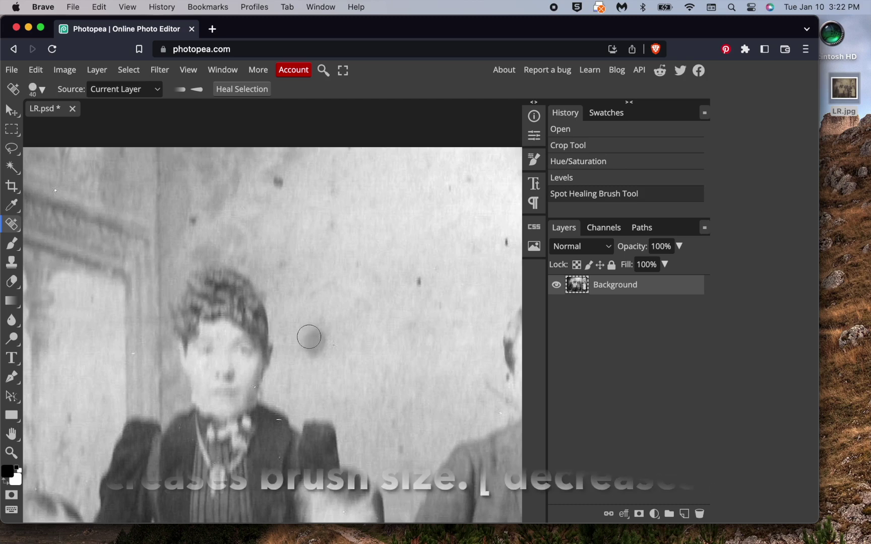
pyautogui.press(']')
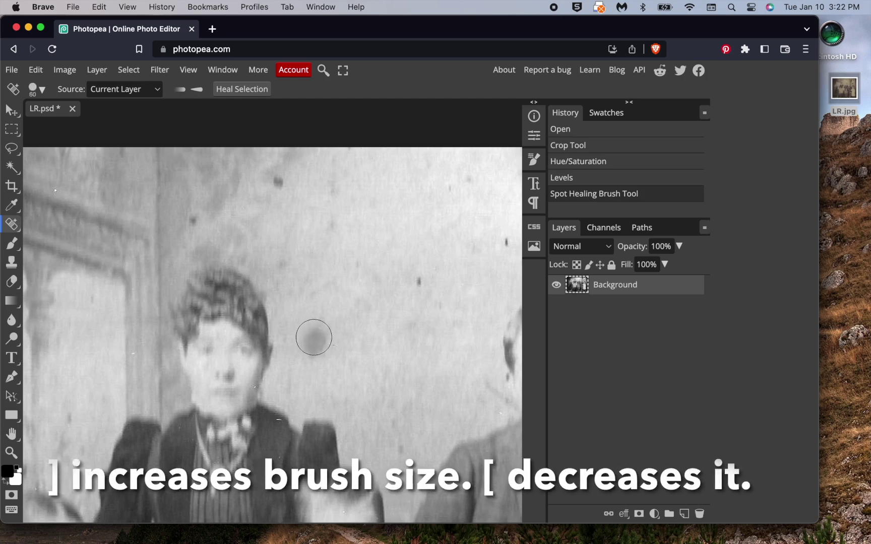
pyautogui.moveTo(311, 337); pyautogui.dragTo(316, 350)
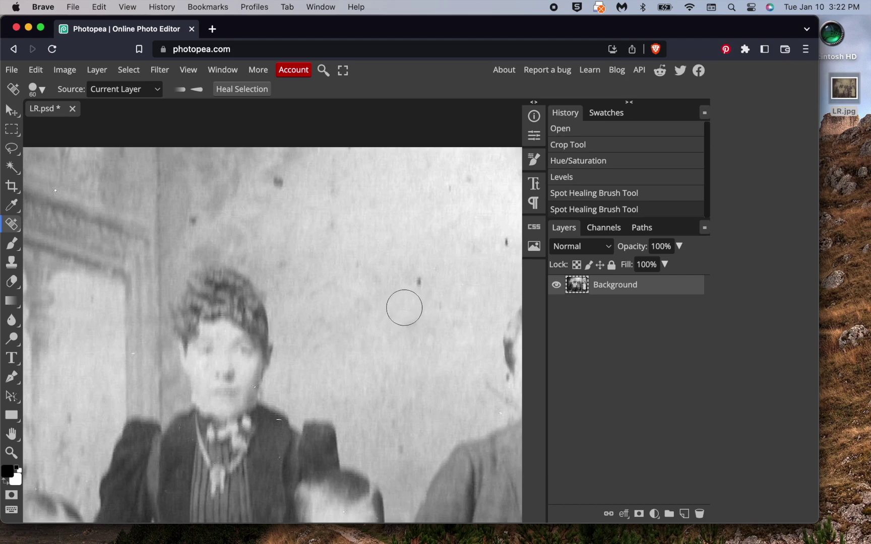
# - With a 30 brush, heal the dark specks scattered across the background
pyautogui.press('[')
pyautogui.press('[')
pyautogui.press('[')
pyautogui.press('[')
pyautogui.press('[')
pyautogui.click(415, 280)
pyautogui.click(507, 240)
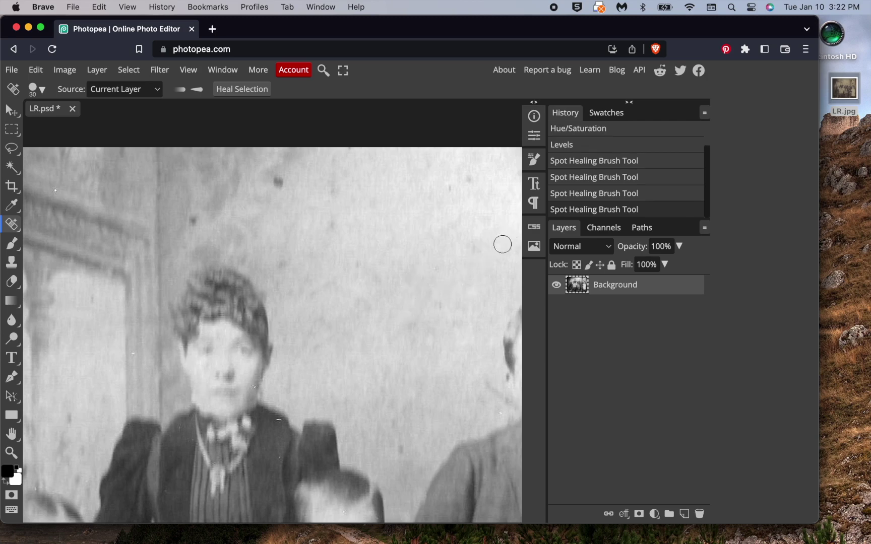
pyautogui.click(449, 185)
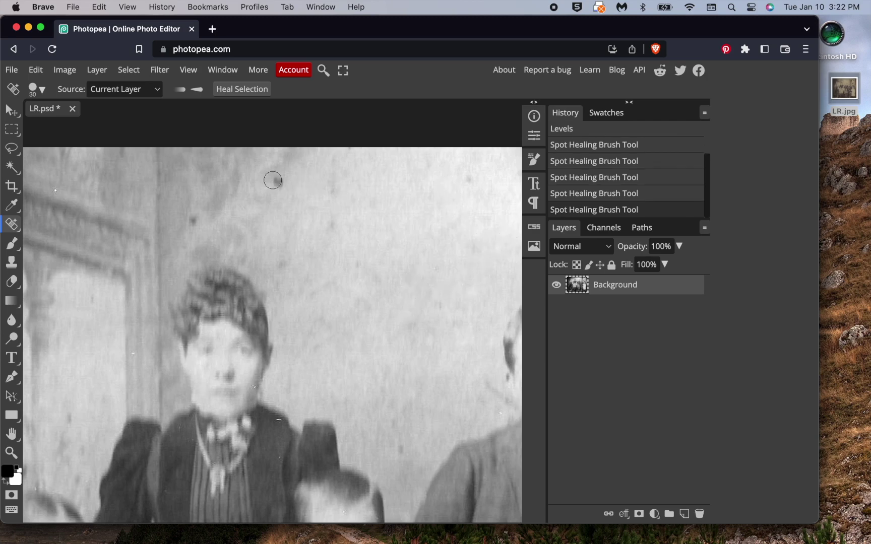
pyautogui.moveTo(271, 179); pyautogui.dragTo(282, 187)
pyautogui.moveTo(193, 216); pyautogui.dragTo(196, 224)
pyautogui.click(54, 189)
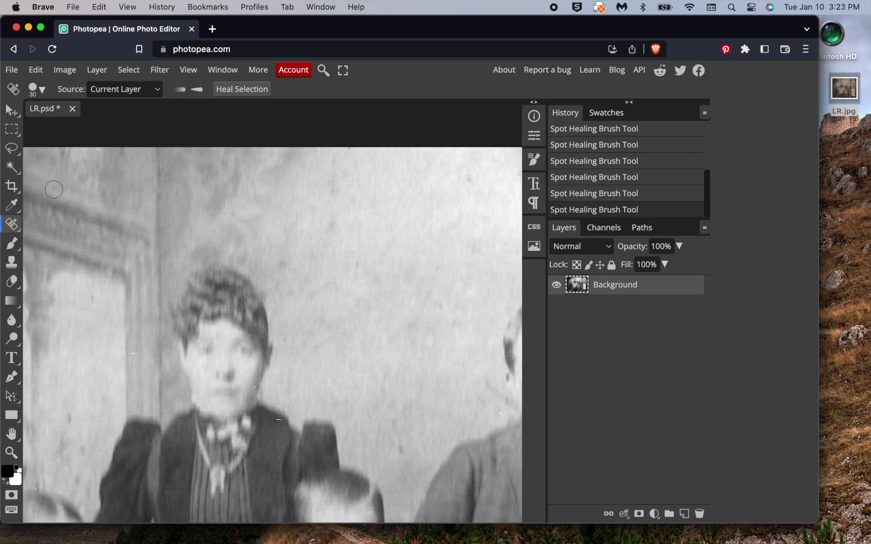
# - Heal the four white specks on the woman's figure
pyautogui.scroll(-3, 276, 266)
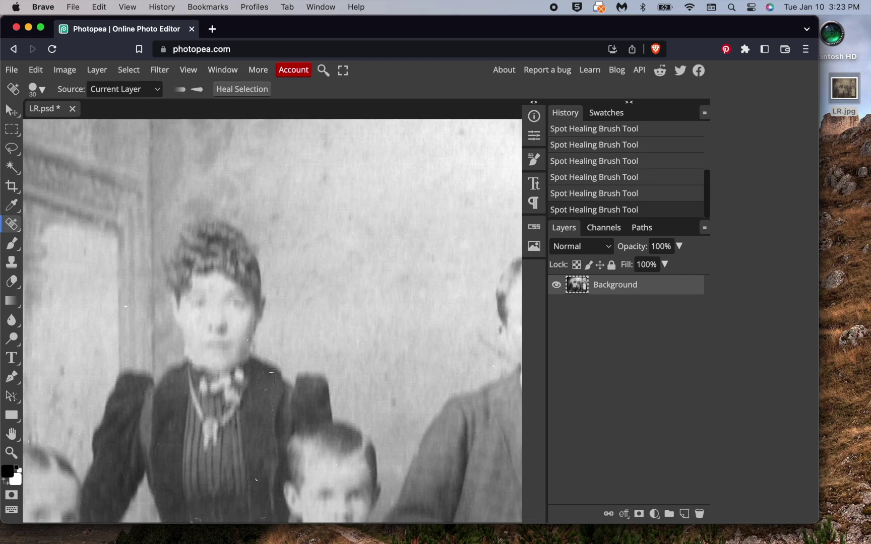
pyautogui.click(268, 377)
pyautogui.click(268, 401)
pyautogui.click(255, 479)
pyautogui.click(246, 341)
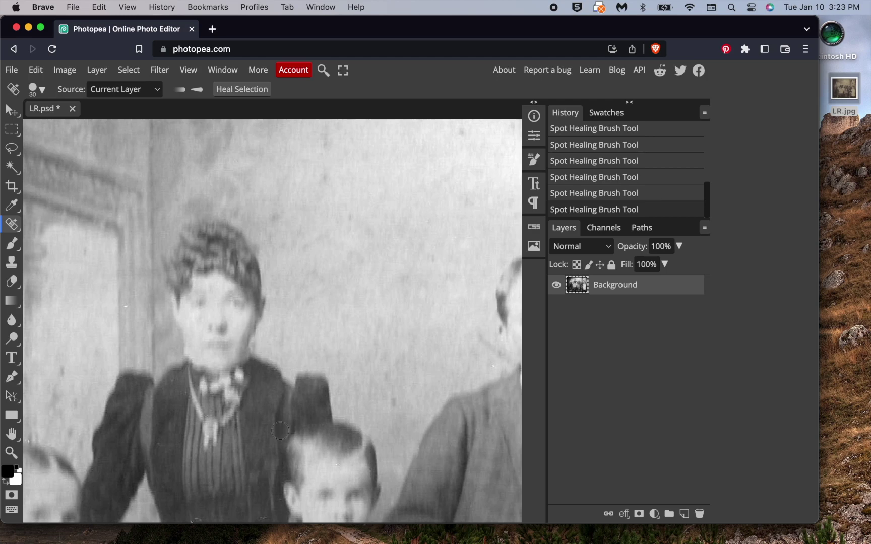
# - Undo the last heal and redo the cheek edge with a size 15 brush
pyautogui.scroll(3, 255, 379)
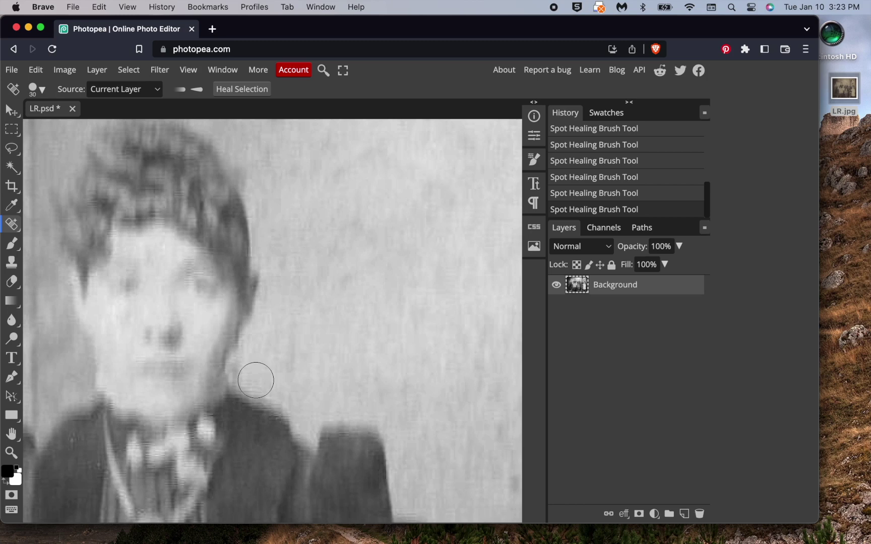
pyautogui.press('super+z')
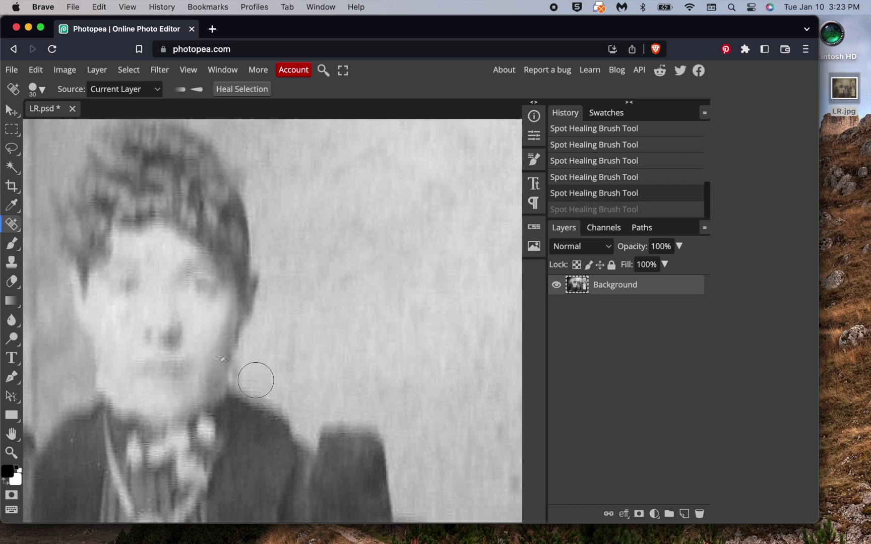
pyautogui.press('[')
pyautogui.press('[')
pyautogui.press('[')
pyautogui.press('[')
pyautogui.press('[')
pyautogui.moveTo(221, 355); pyautogui.dragTo(225, 354)
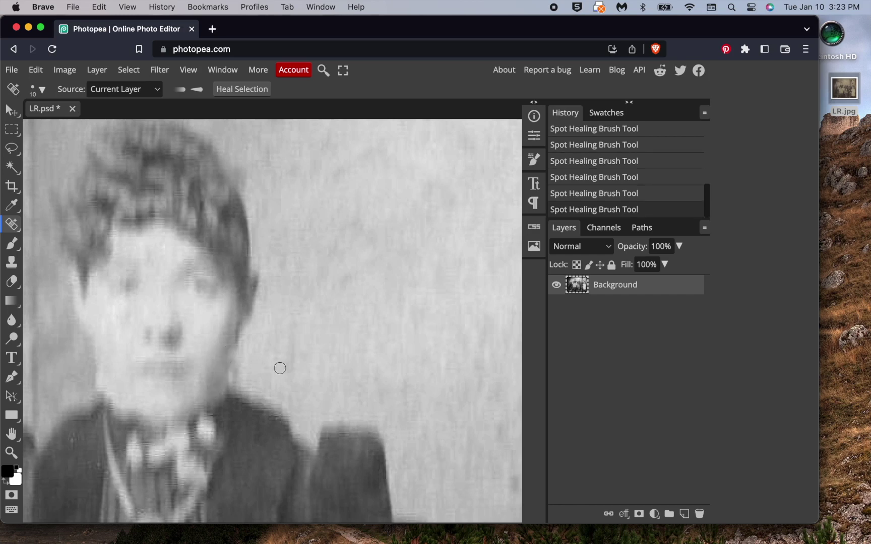
# - Set the healing brush to 25, then 15, and paint a long healing stroke across a figure
pyautogui.hscroll(10, 291, 368)
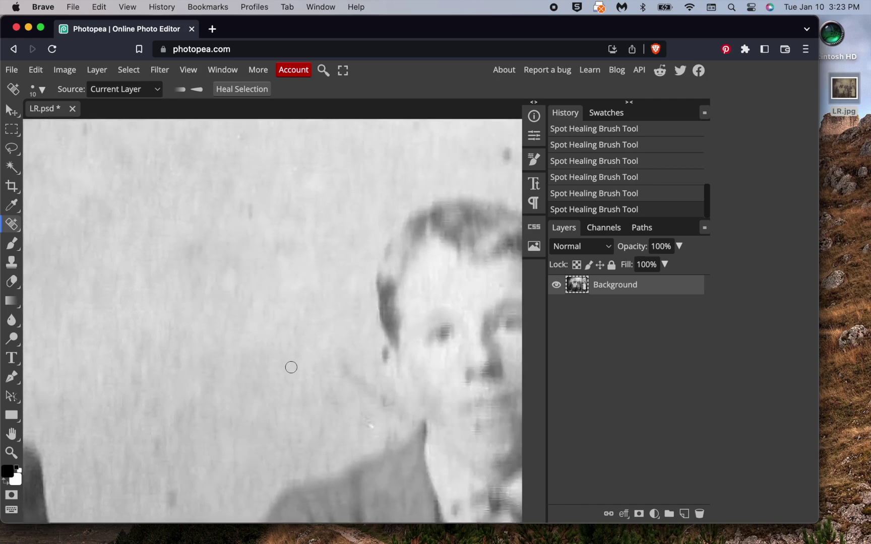
pyautogui.scroll(-2, 292, 368)
pyautogui.hscroll(6, 336, 412)
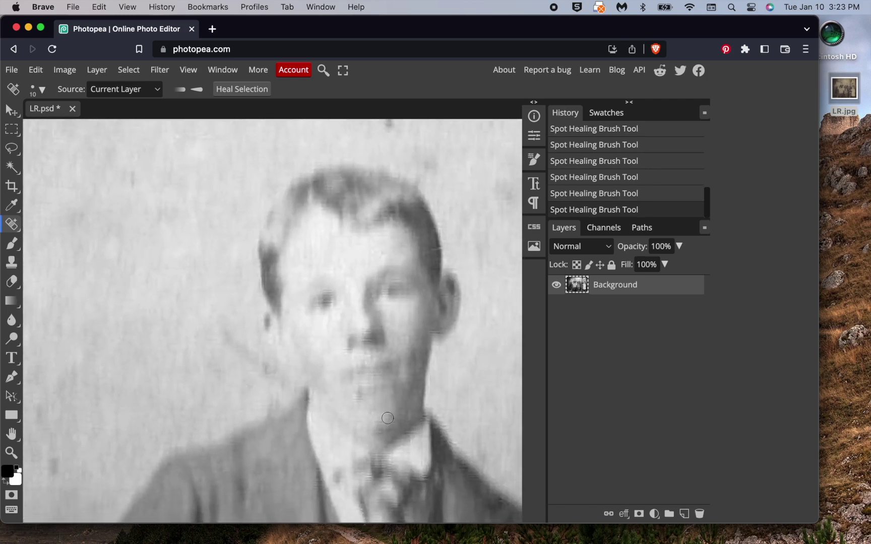
pyautogui.hscroll(5, 369, 400)
pyautogui.scroll(1, 383, 390)
pyautogui.press(']')
pyautogui.press(']')
pyautogui.press(']')
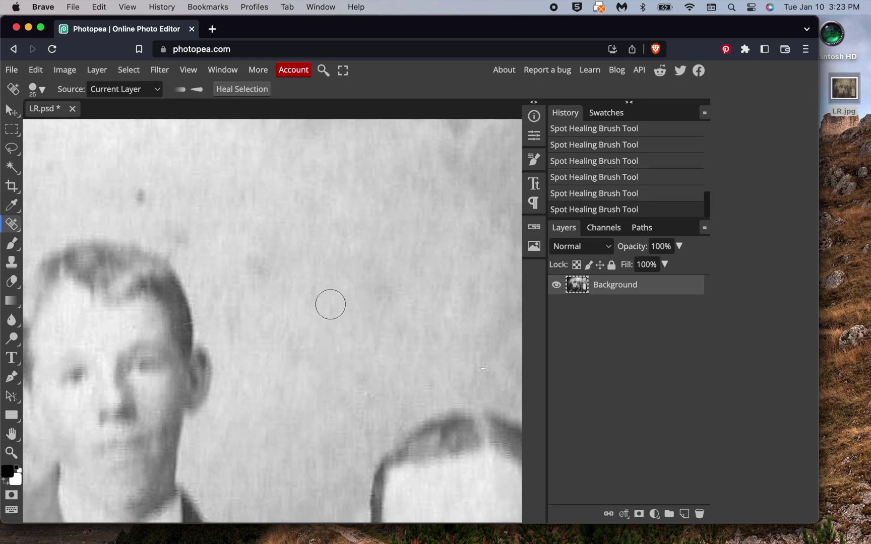
pyautogui.scroll(2, 231, 203)
pyautogui.scroll(-1, 276, 210)
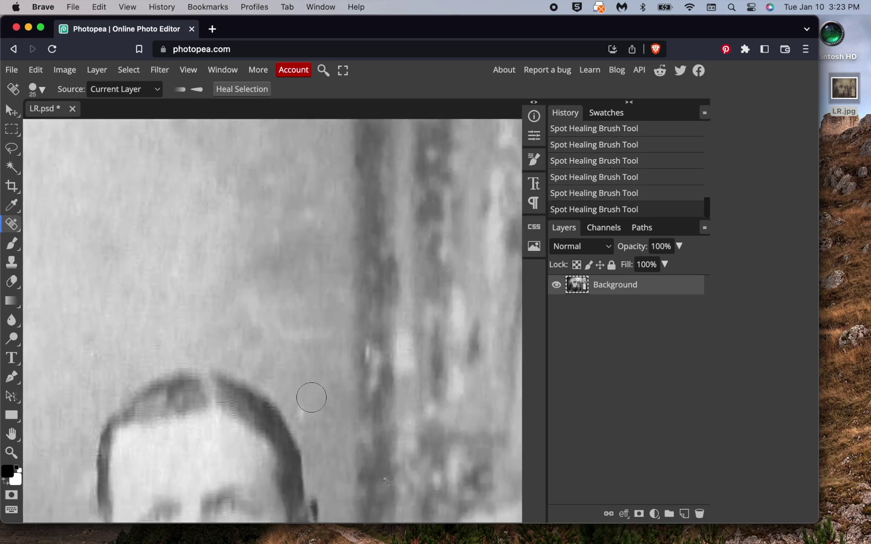
pyautogui.scroll(-4, 342, 418)
pyautogui.scroll(-10, 370, 388)
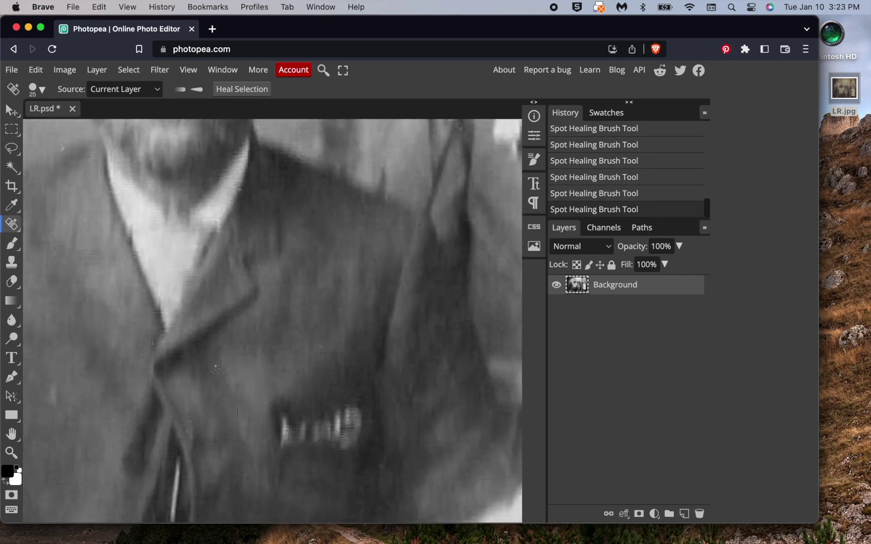
pyautogui.hscroll(-5, 225, 417)
pyautogui.scroll(-10, 226, 416)
pyautogui.hscroll(3, 232, 413)
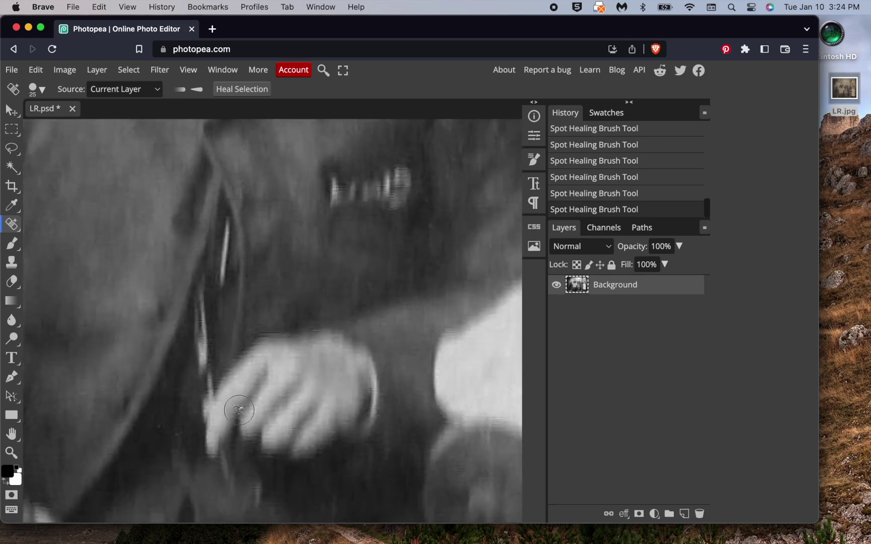
pyautogui.press('[')
pyautogui.press('[')
pyautogui.hscroll(-3, 161, 403)
pyautogui.hscroll(8, 136, 354)
pyautogui.scroll(-5, 212, 354)
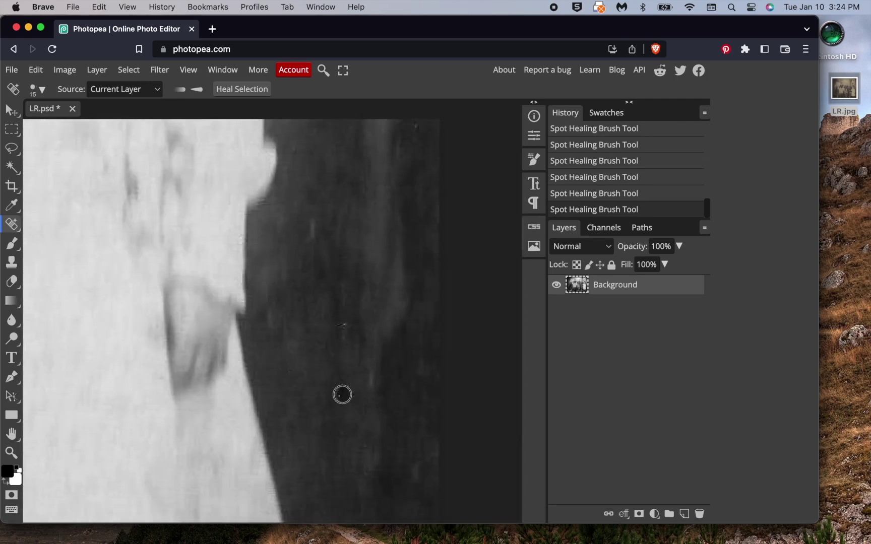
pyautogui.scroll(-8, 342, 348)
pyautogui.moveTo(157, 417); pyautogui.dragTo(265, 419)
# - Heal the blemish by the girl's chin, then the mark beside her nose with an 8 brush
pyautogui.scroll(-3, 309, 487)
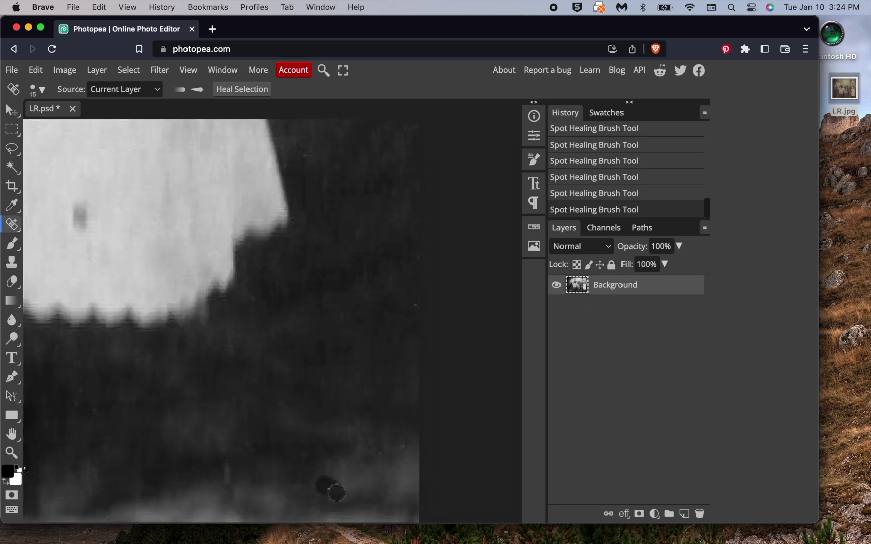
pyautogui.hscroll(-5, 327, 350)
pyautogui.scroll(-2, 327, 350)
pyautogui.scroll(4, 122, 334)
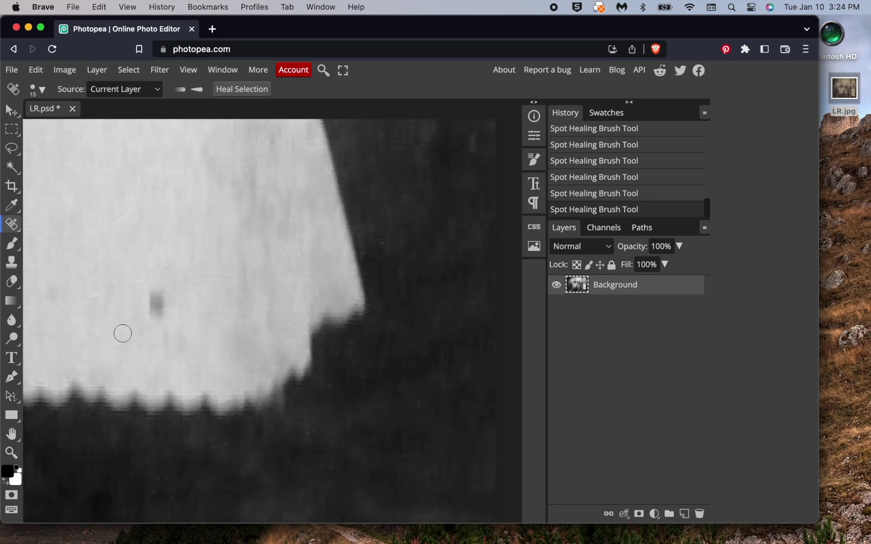
pyautogui.hscroll(8, 297, 272)
pyautogui.scroll(3, 290, 222)
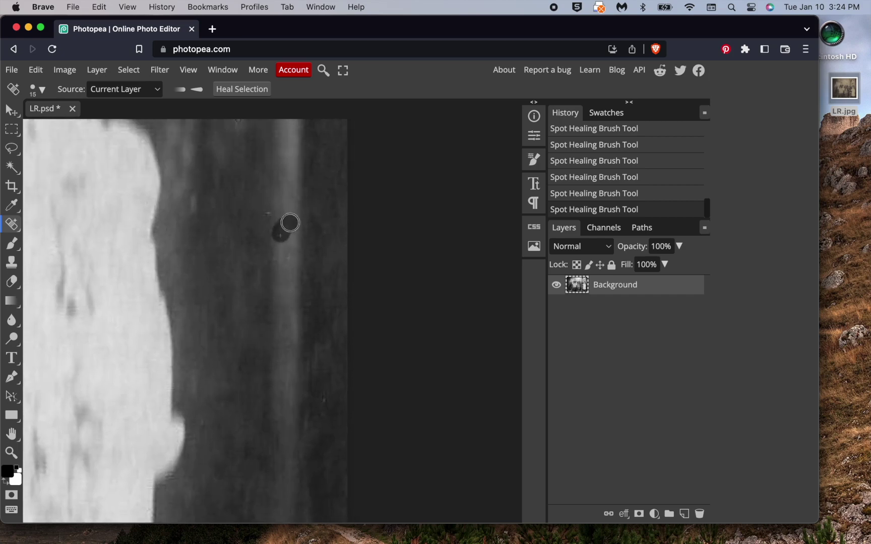
pyautogui.scroll(5, 157, 328)
pyautogui.hscroll(-3, 179, 343)
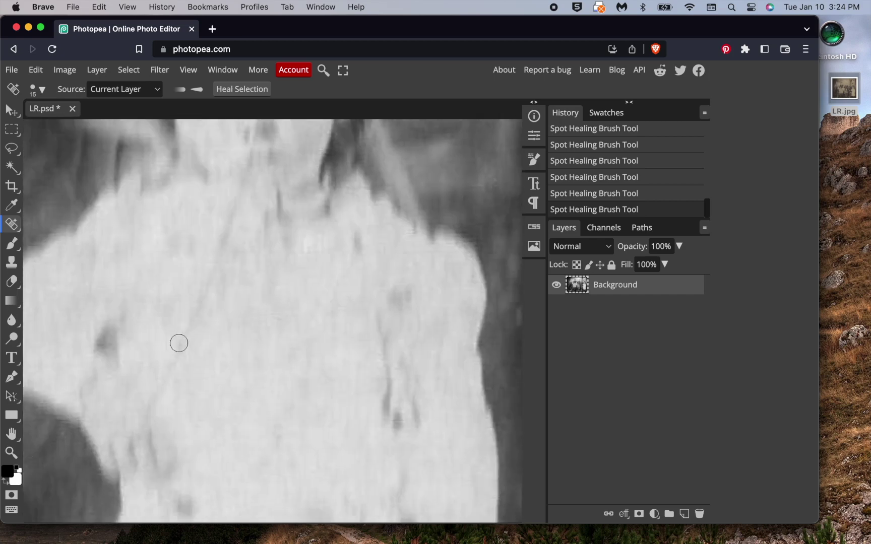
pyautogui.scroll(3, 179, 342)
pyautogui.scroll(-3, 214, 219)
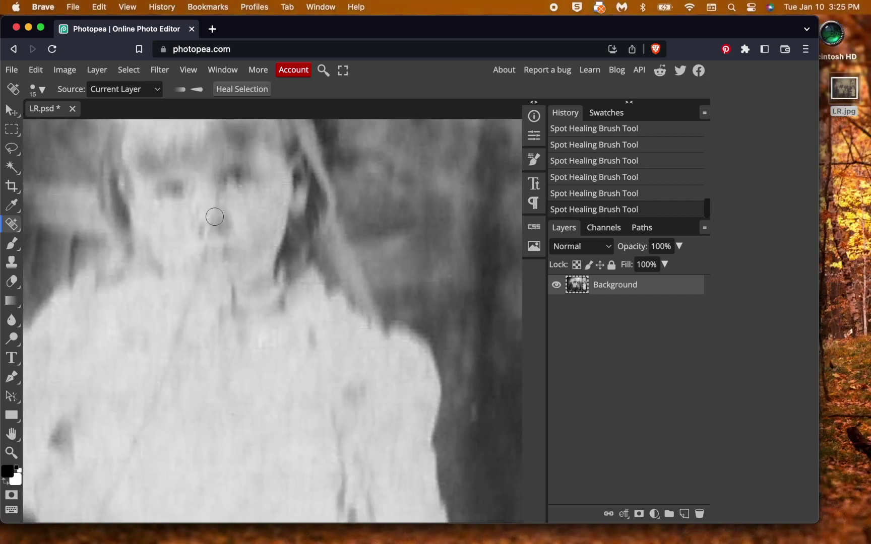
pyautogui.moveTo(191, 276); pyautogui.dragTo(171, 334)
pyautogui.scroll(5, 199, 243)
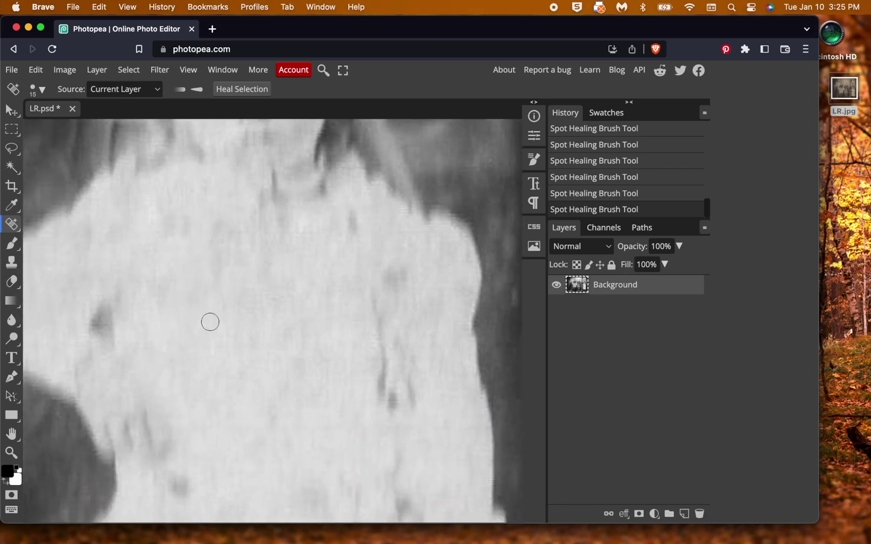
pyautogui.scroll(5, 211, 318)
pyautogui.press('[')
pyautogui.press('[')
pyautogui.press('[')
pyautogui.moveTo(225, 257); pyautogui.dragTo(228, 266)
pyautogui.scroll(5, 248, 249)
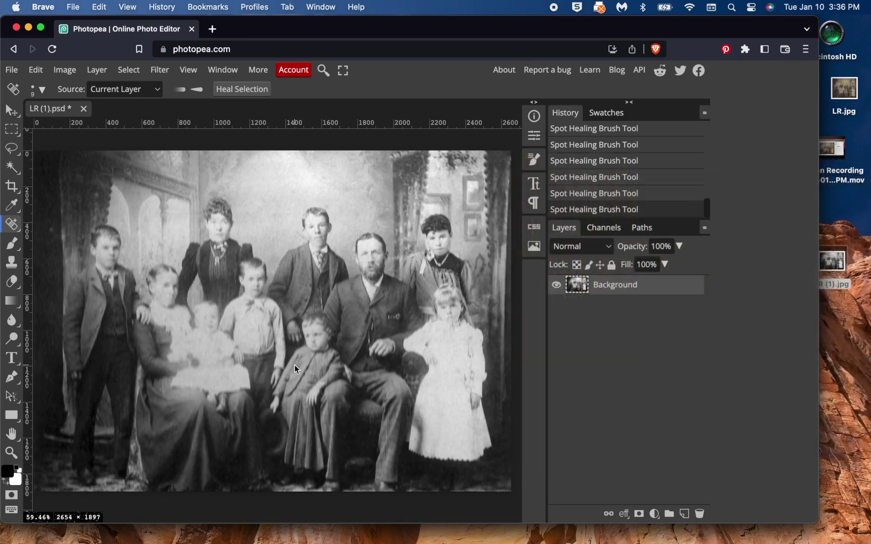
# - Apply a second Levels adjustment with the midtone gamma set to 0.7
pyautogui.press('super+l')
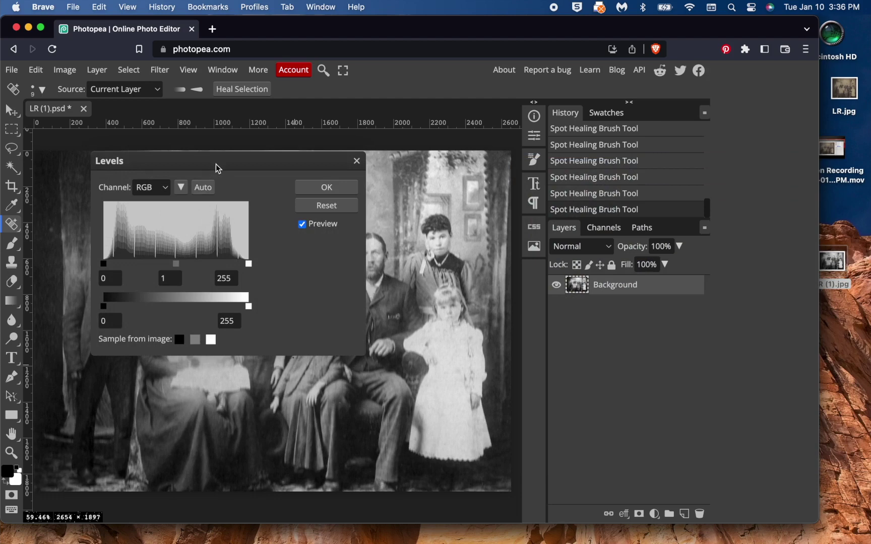
pyautogui.moveTo(217, 167); pyautogui.dragTo(589, 147)
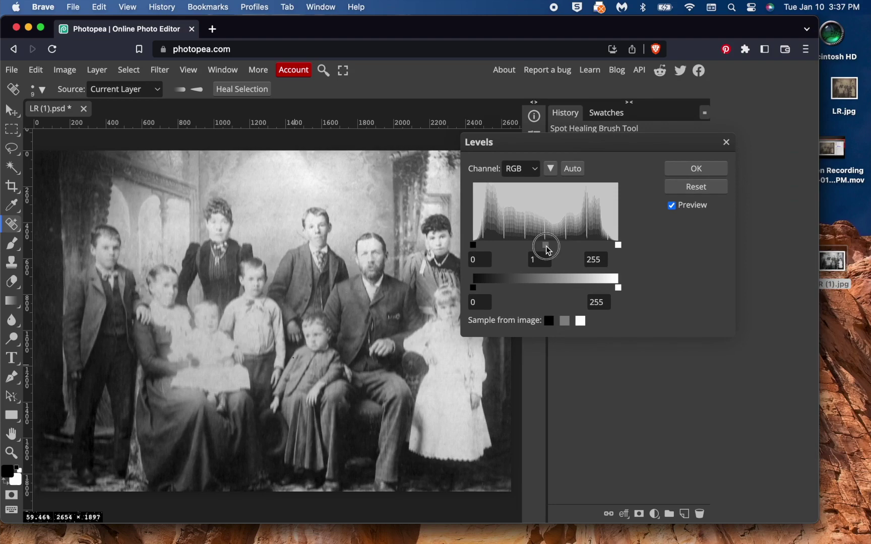
pyautogui.moveTo(548, 250)
pyautogui.mouseDown()
pyautogui.moveTo(511, 249)
pyautogui.moveTo(558, 247)
pyautogui.mouseUp()
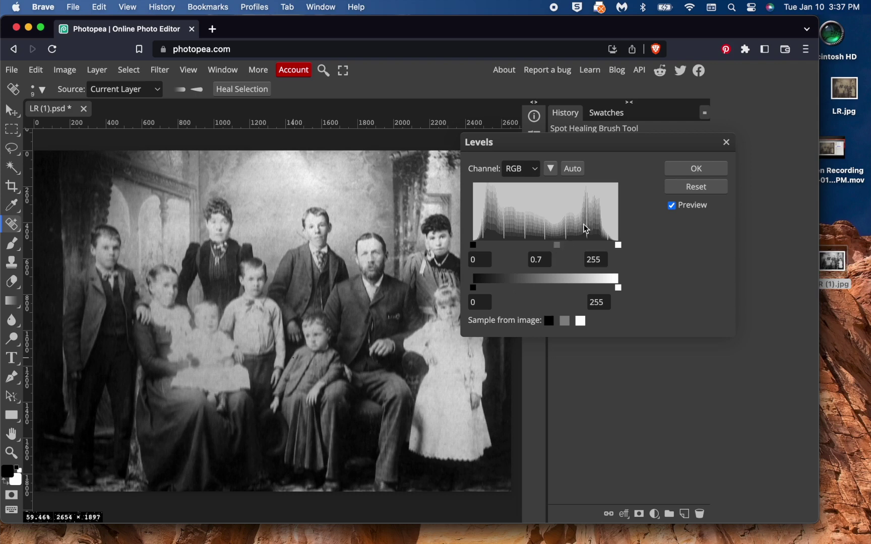
pyautogui.click(685, 169)
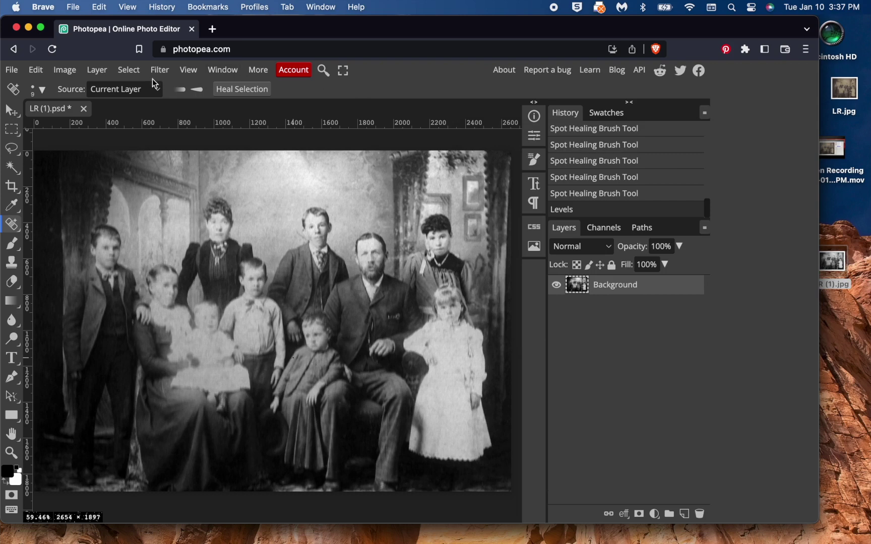
# - Export the image as JPG at 2654 × 1897 px and 100% quality, proceeding to save
pyautogui.click(11, 70)
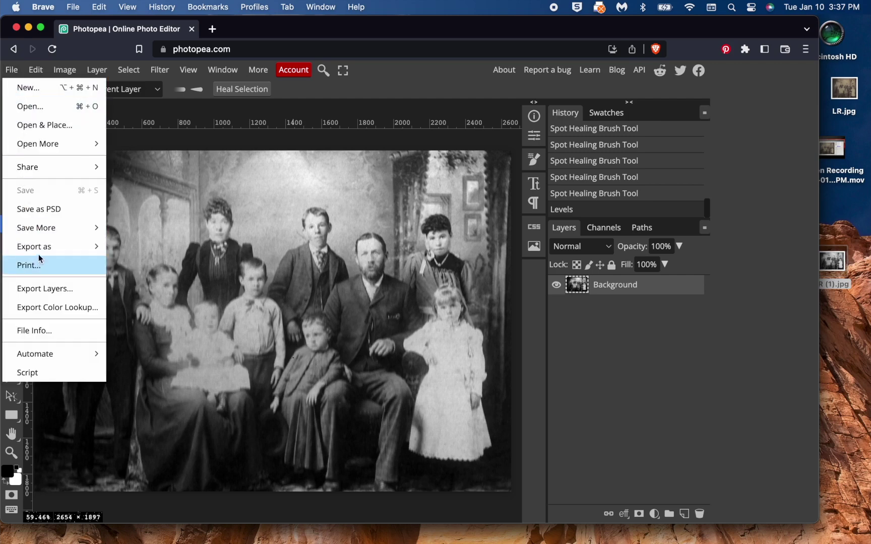
pyautogui.moveTo(38, 249)
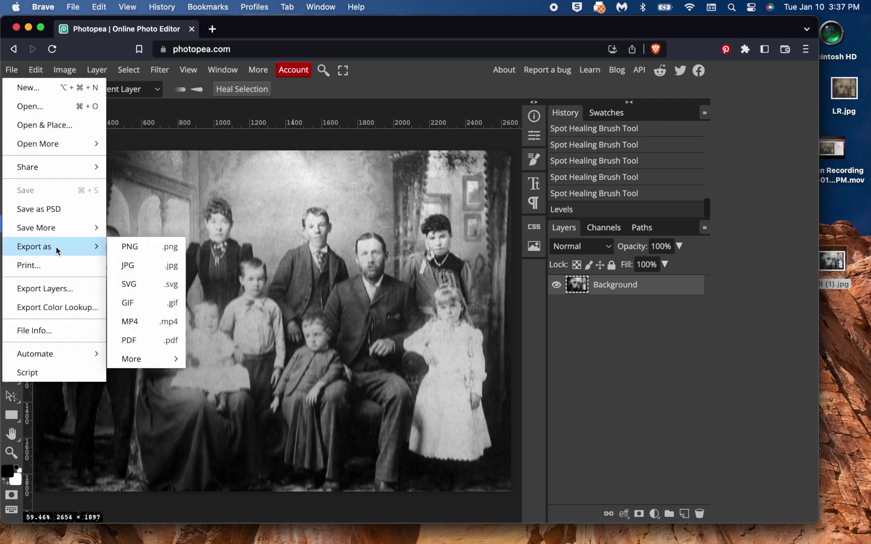
pyautogui.click(129, 266)
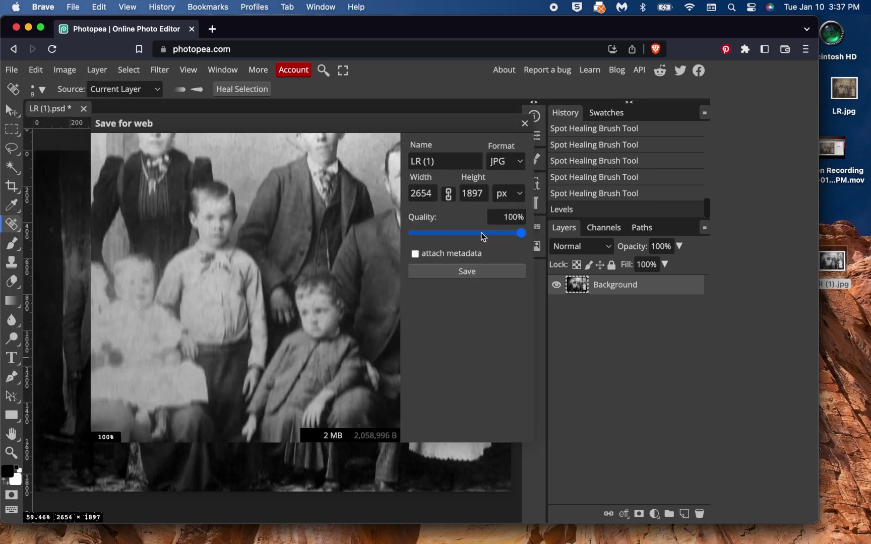
pyautogui.click(423, 195)
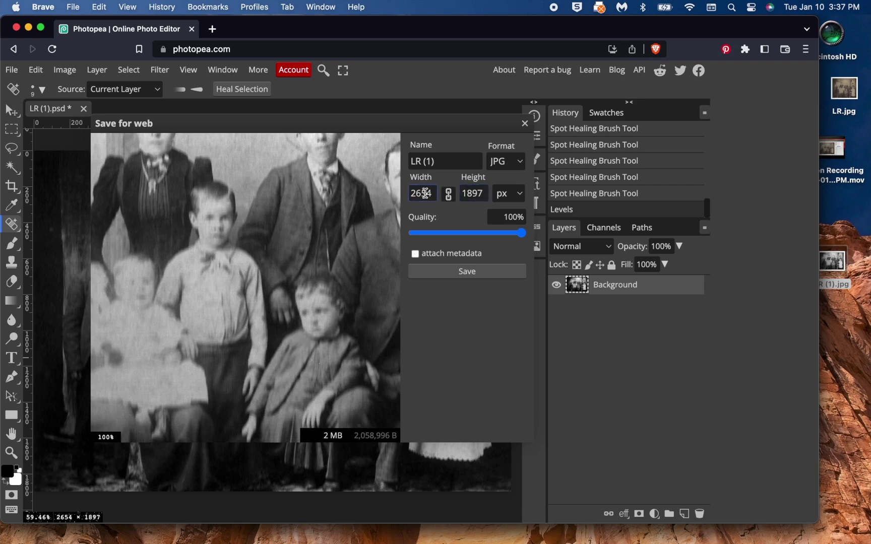
pyautogui.click(519, 194)
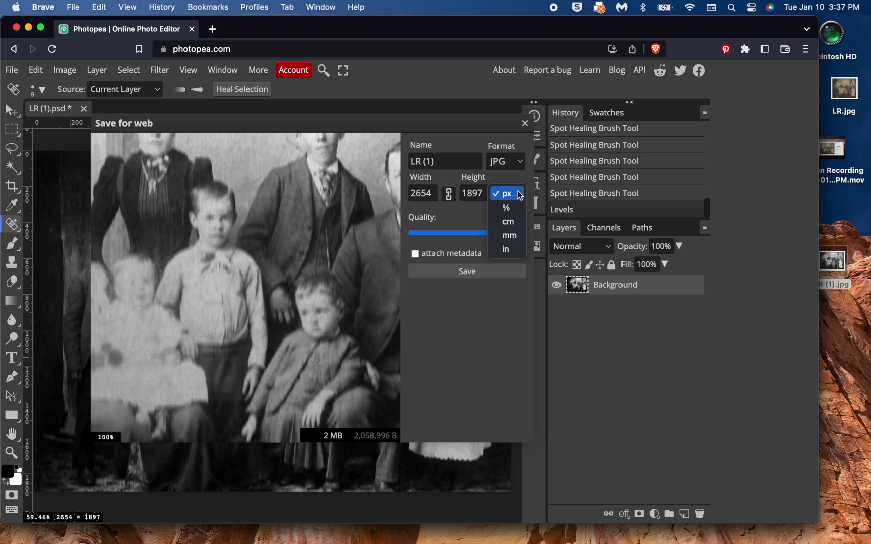
pyautogui.click(505, 249)
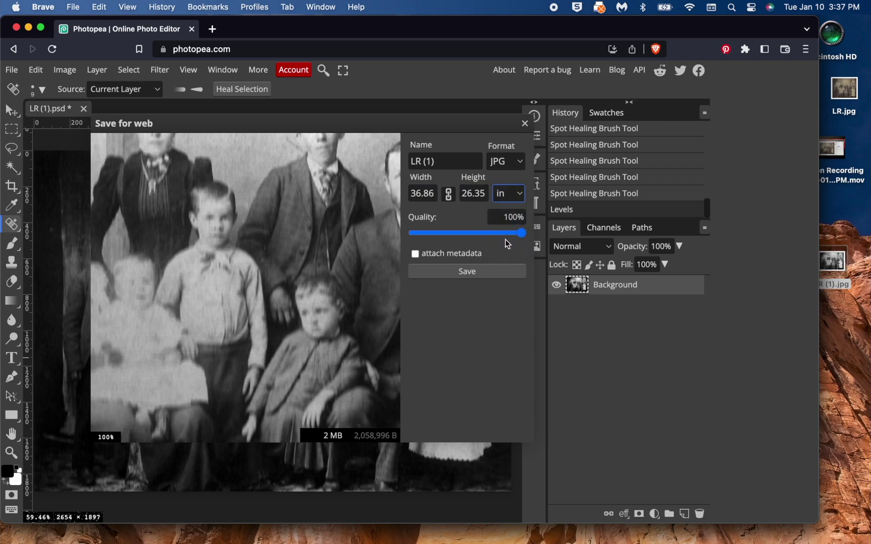
pyautogui.click(520, 198)
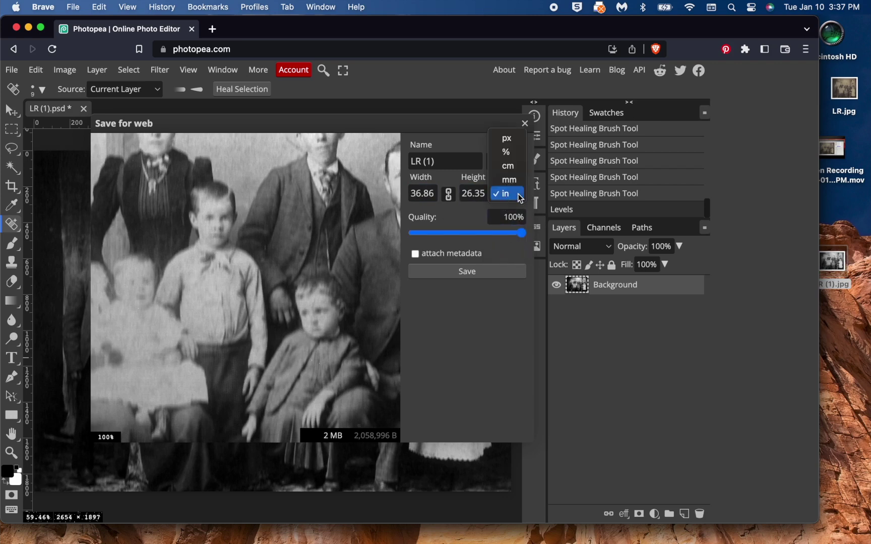
pyautogui.click(513, 143)
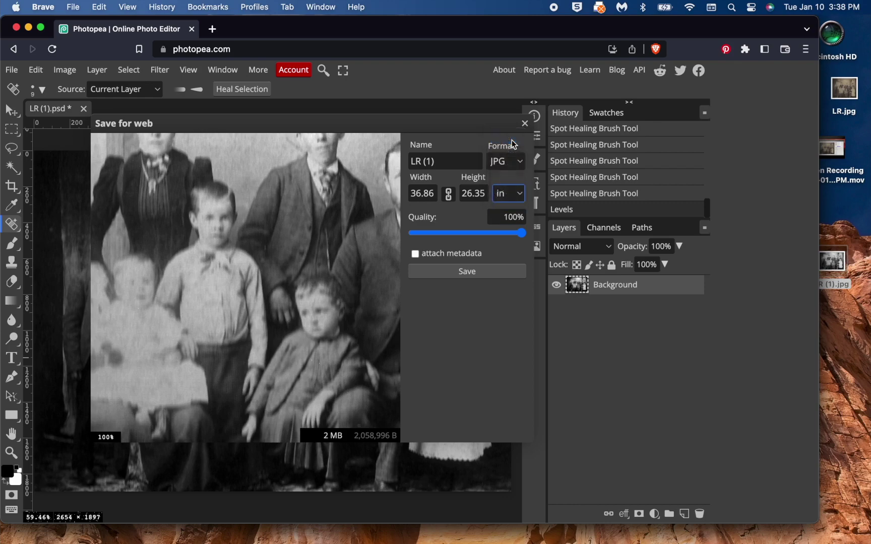
pyautogui.click(458, 272)
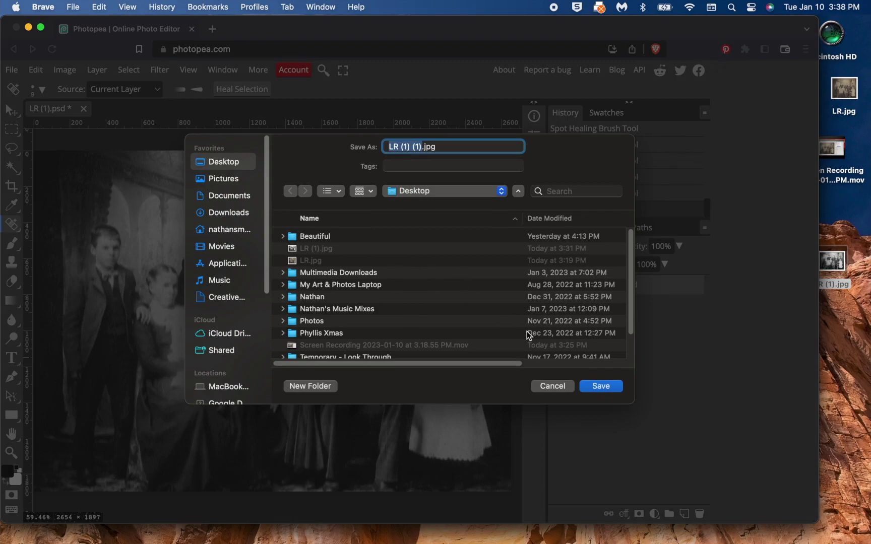
# - Save the export to the Desktop as LR (1) (1).jpg
pyautogui.click(601, 386)
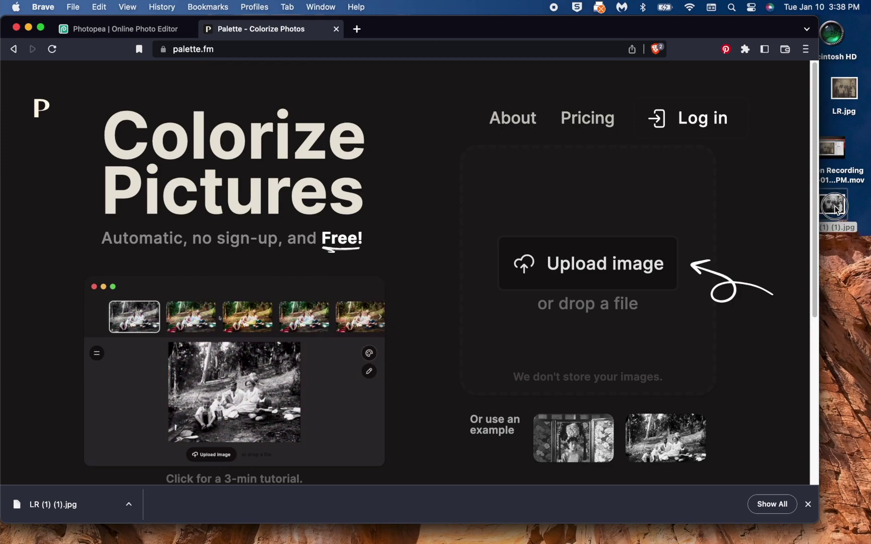
# - Drag LR (1) (1).jpg from the desktop onto Palette.fm to upload and colourise it
pyautogui.click(850, 229)
pyautogui.moveTo(850, 229); pyautogui.dragTo(406, 310)
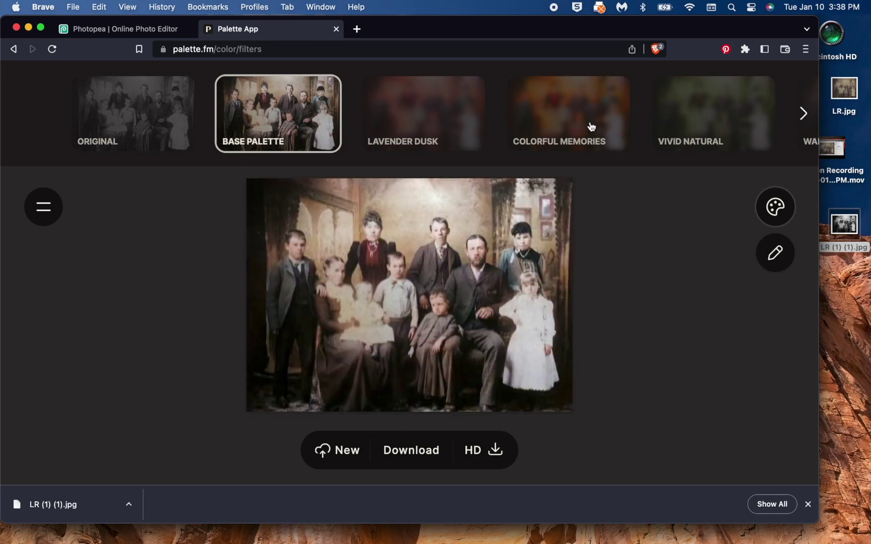
# - Compare the Outdoor Vibes, Bright Studio and Base Palette colour filters on the photo
pyautogui.hscroll(10, 592, 127)
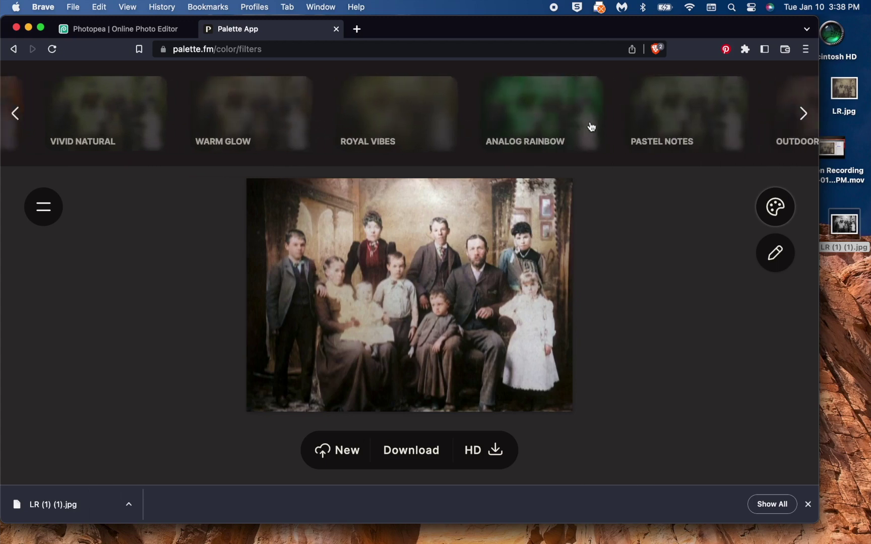
pyautogui.hscroll(10, 592, 127)
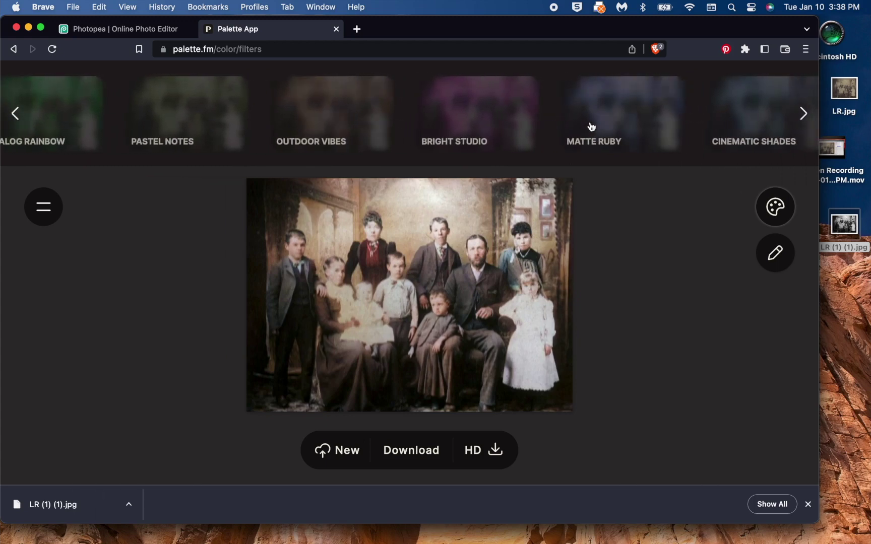
pyautogui.hscroll(8, 592, 127)
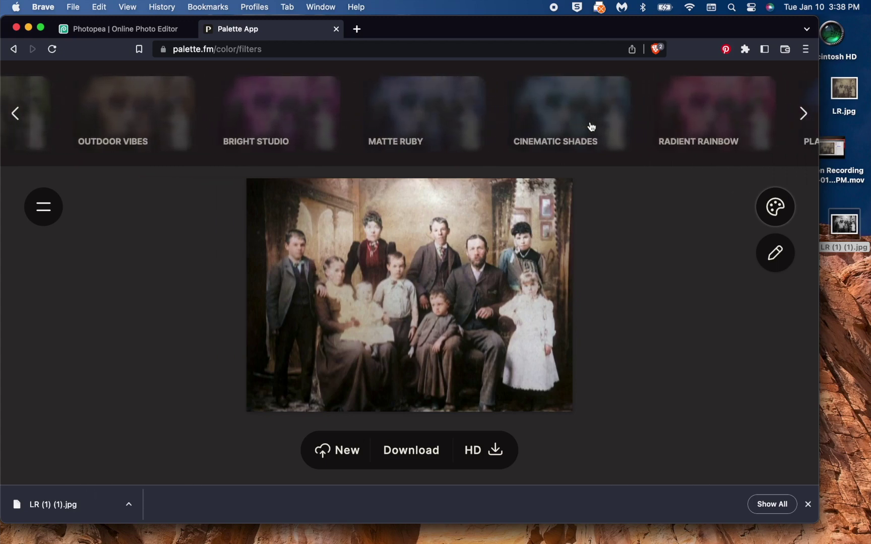
pyautogui.hscroll(-9, 591, 127)
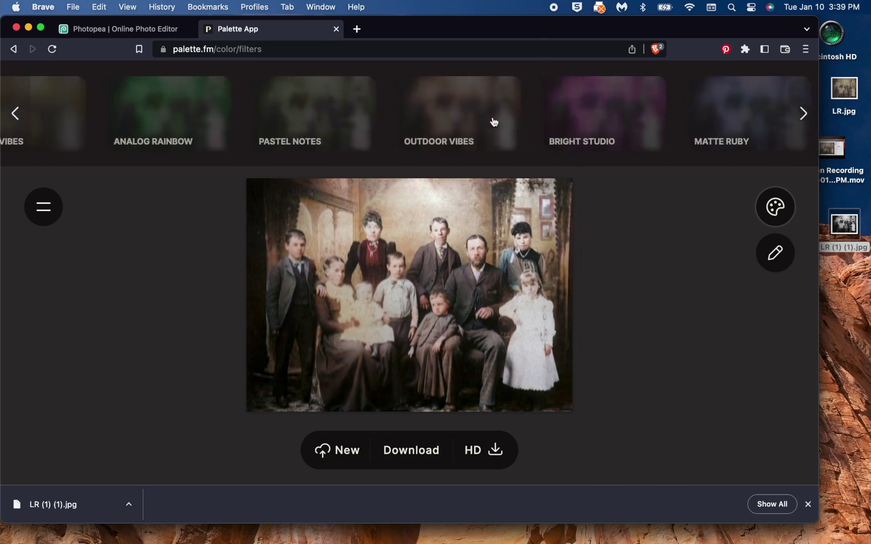
pyautogui.click(494, 121)
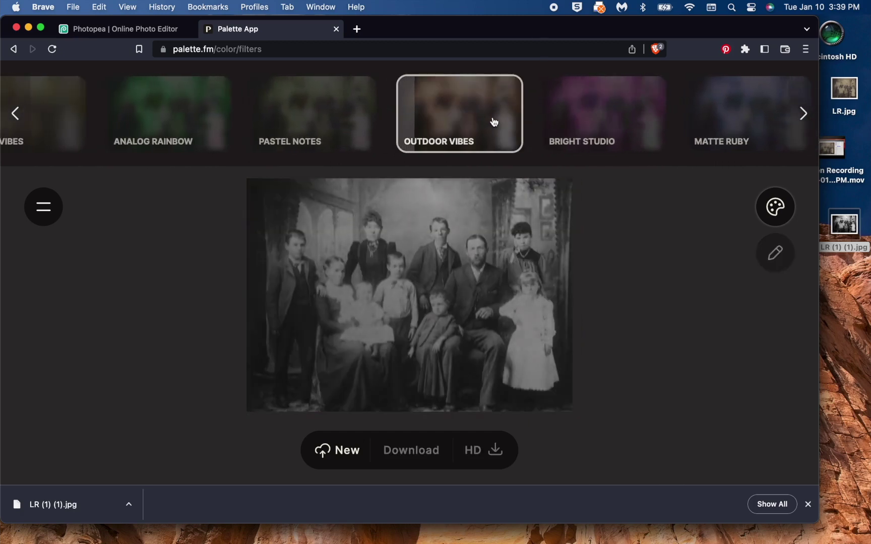
pyautogui.click(597, 111)
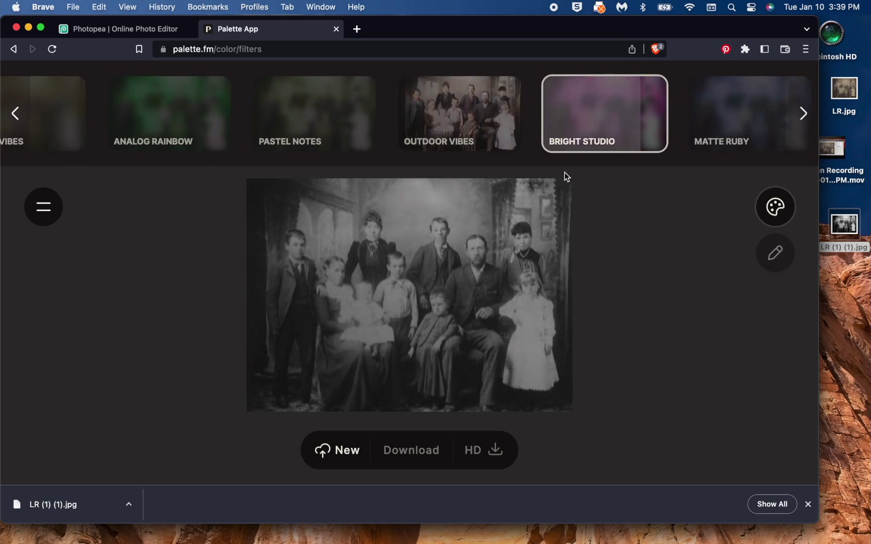
pyautogui.click(481, 127)
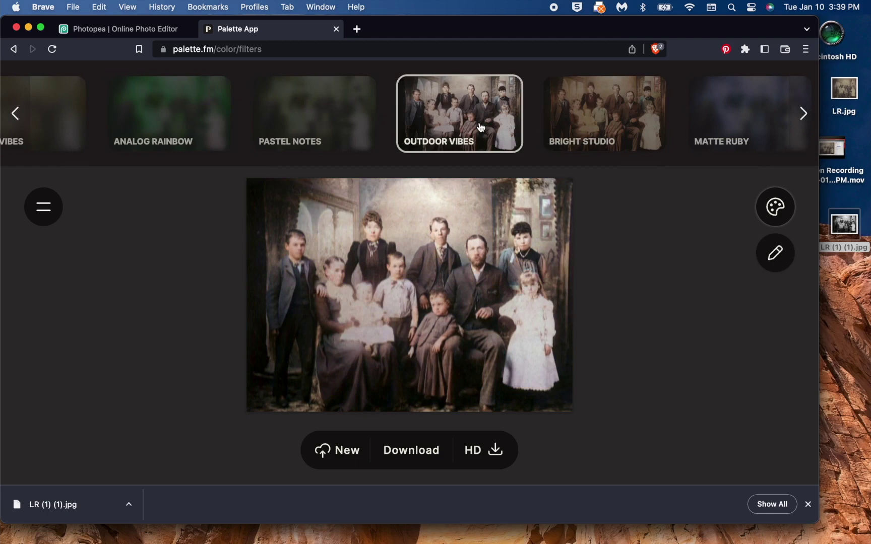
pyautogui.hscroll(-10, 481, 128)
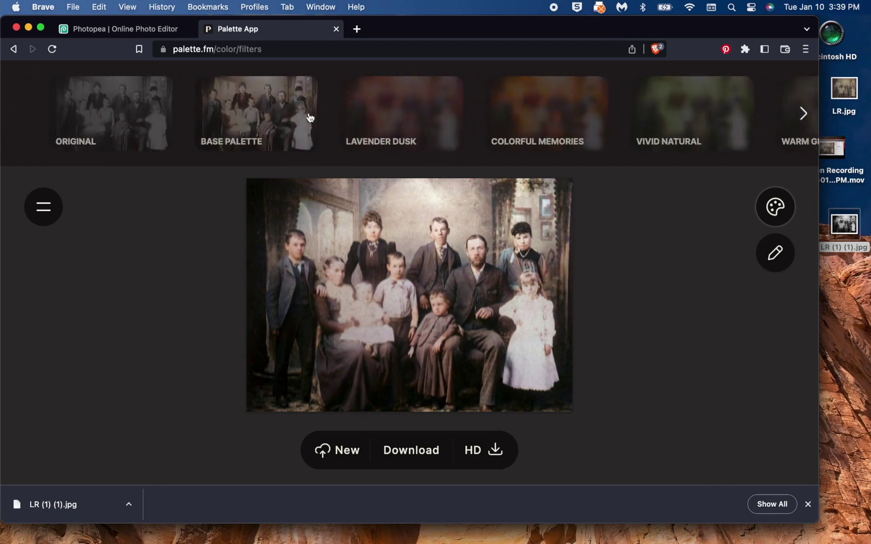
pyautogui.click(308, 118)
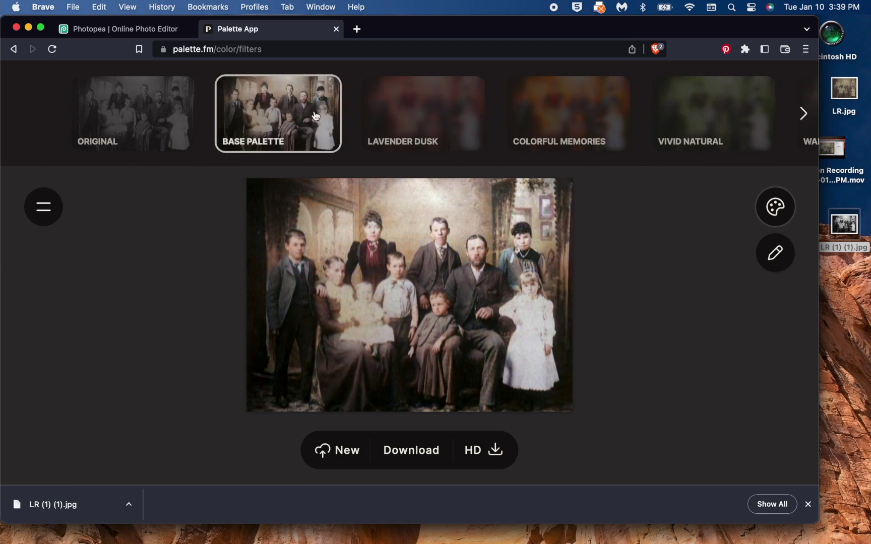
# - Try the Bright Studio, Vintage Charm and Ambient Historic colour filters
pyautogui.hscroll(15, 522, 112)
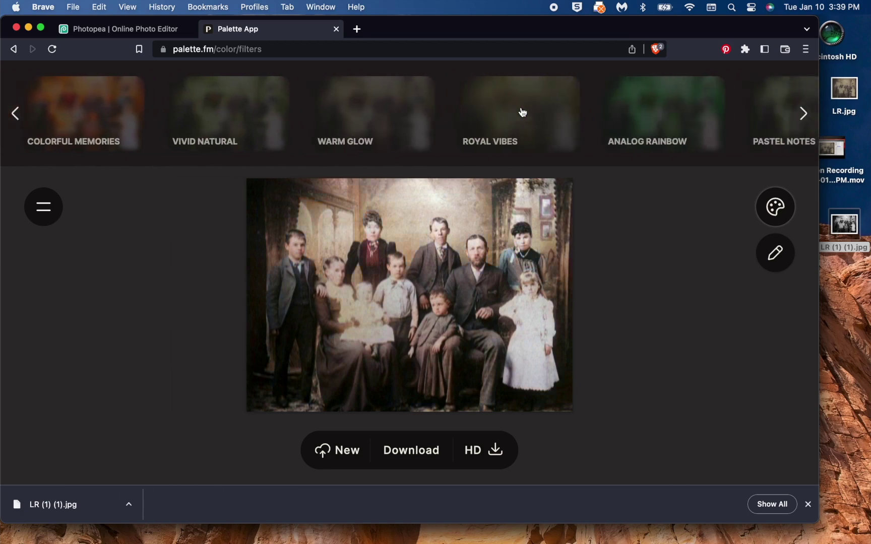
pyautogui.hscroll(5, 529, 111)
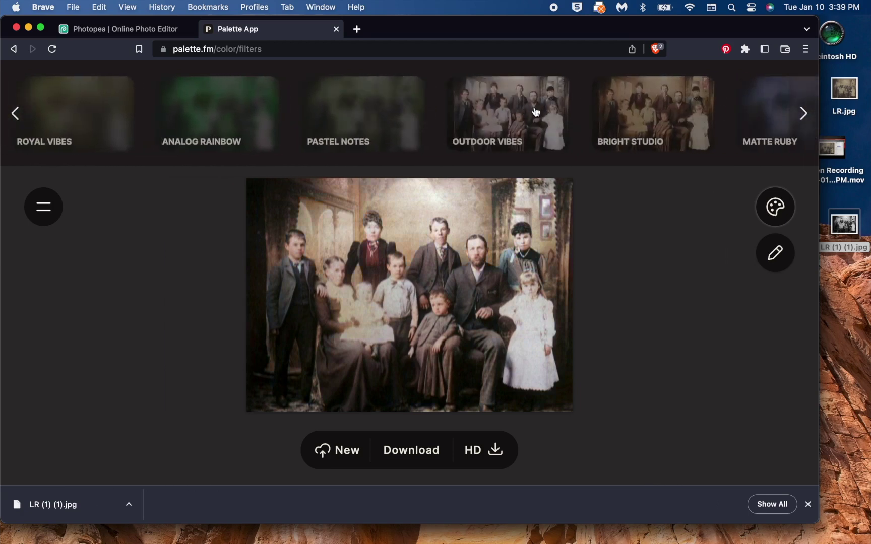
pyautogui.click(620, 116)
pyautogui.hscroll(5, 625, 118)
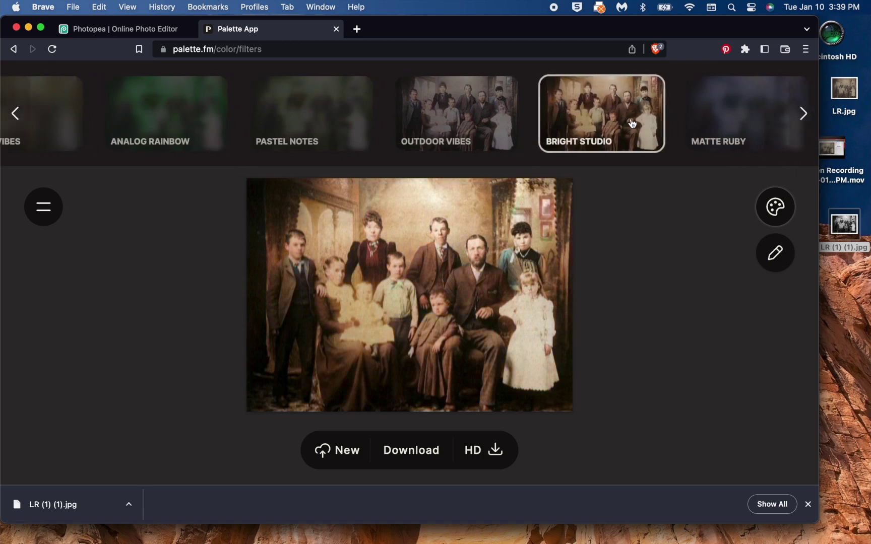
pyautogui.hscroll(20, 632, 124)
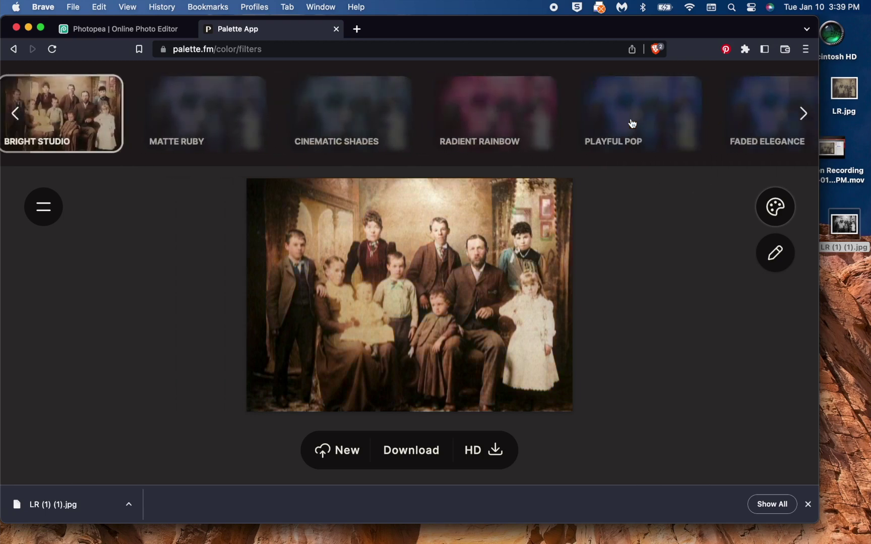
pyautogui.hscroll(8, 678, 120)
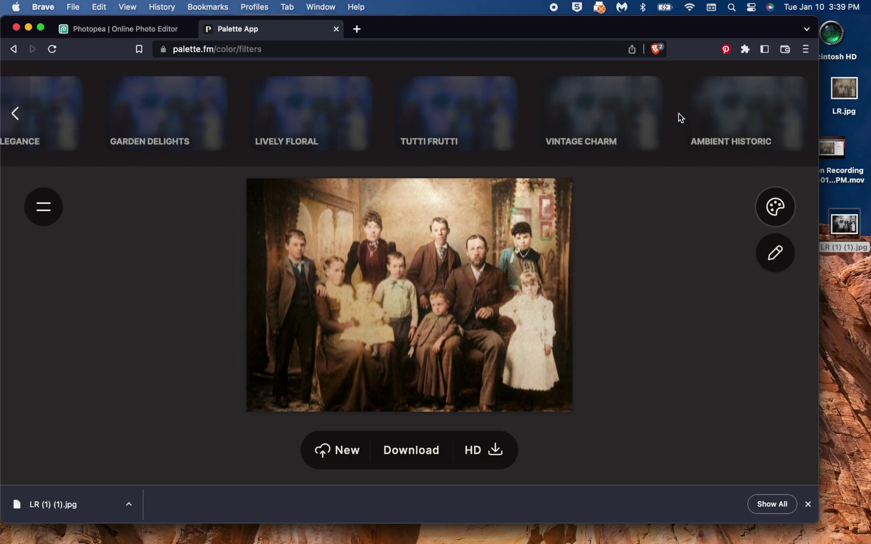
pyautogui.click(615, 120)
pyautogui.click(712, 113)
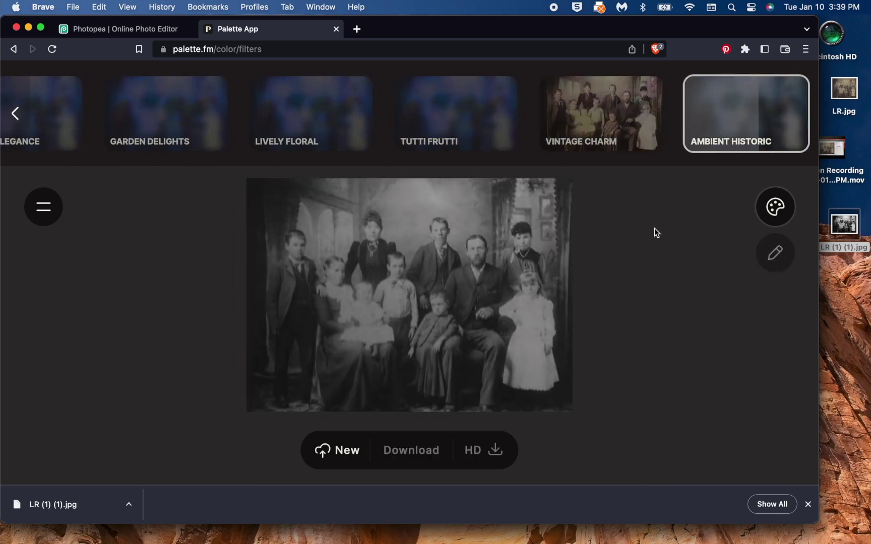
pyautogui.click(602, 103)
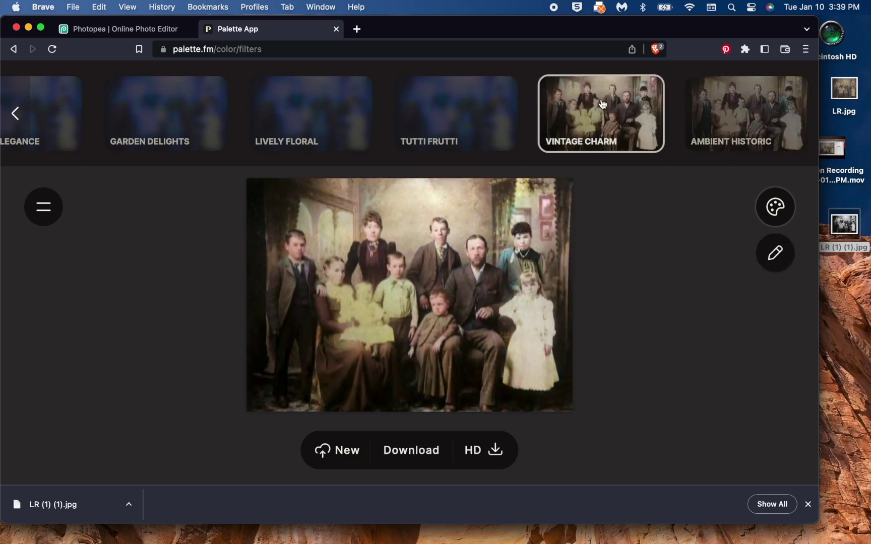
pyautogui.click(726, 108)
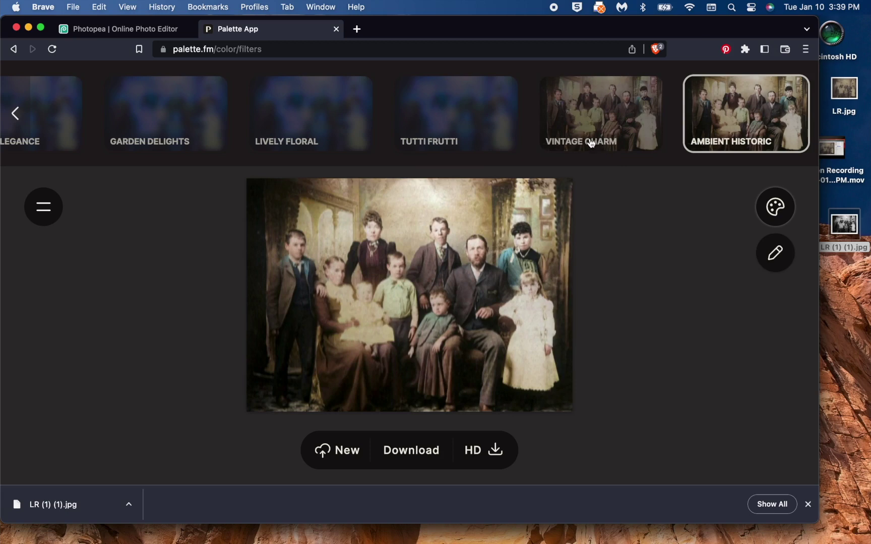
# - Settle on the Outdoor Vibes filter and bring up its colorization prompt
pyautogui.hscroll(-10, 589, 140)
pyautogui.hscroll(-5, 560, 137)
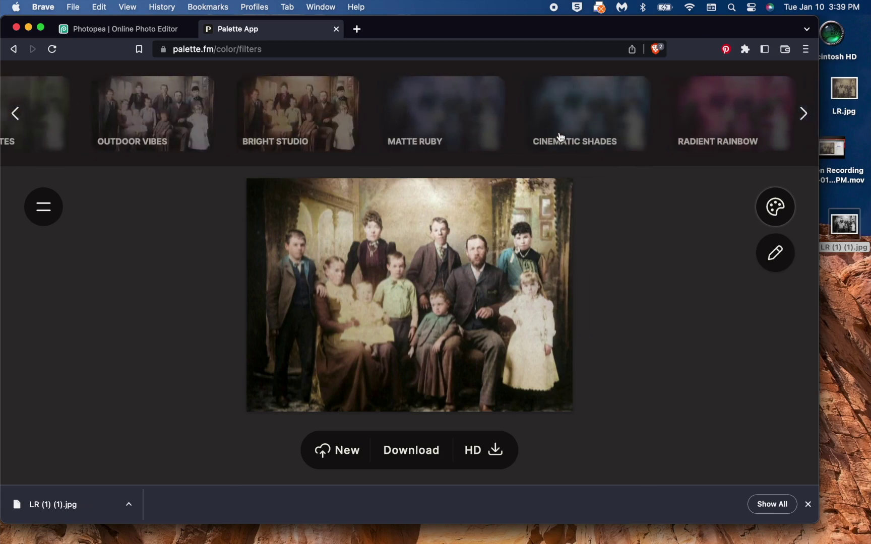
pyautogui.click(380, 118)
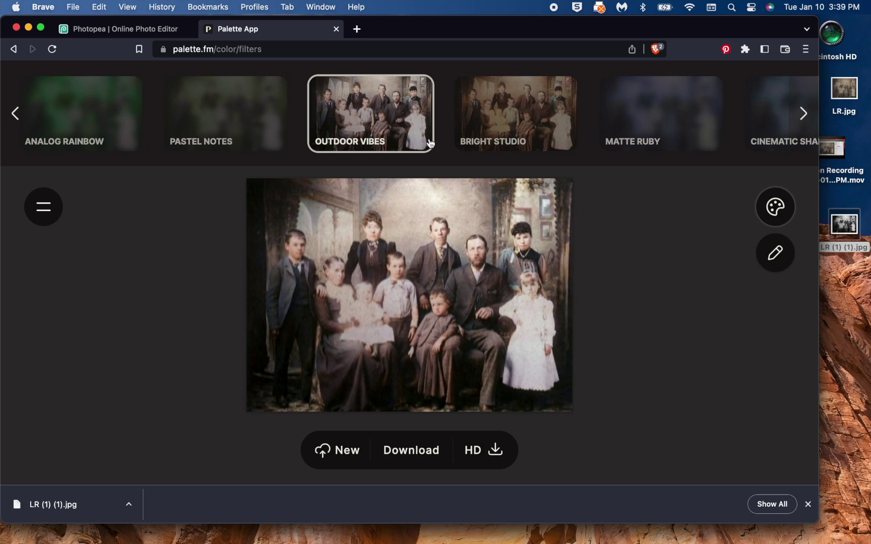
pyautogui.moveTo(466, 197)
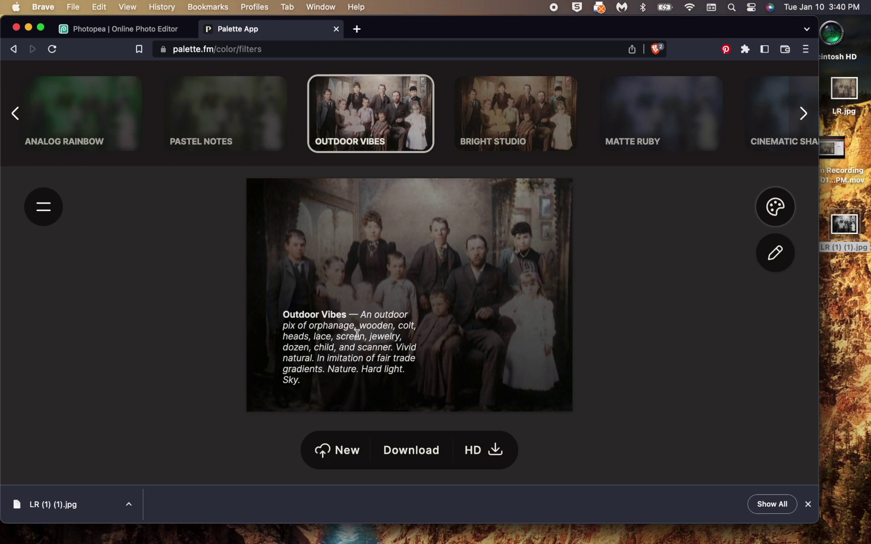
pyautogui.click(775, 254)
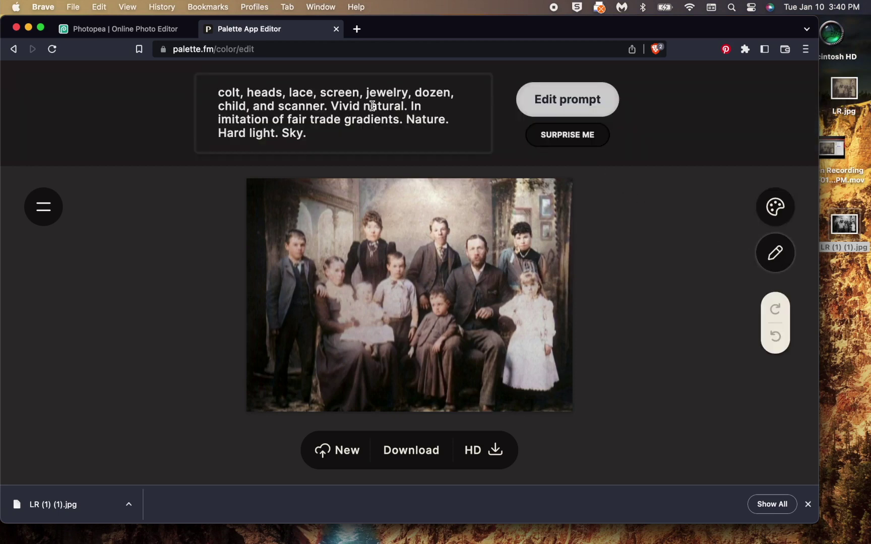
# - Prefix the colorization prompt with 'grey suits, ' and recolorize the photo
pyautogui.click(218, 93)
pyautogui.write('g')
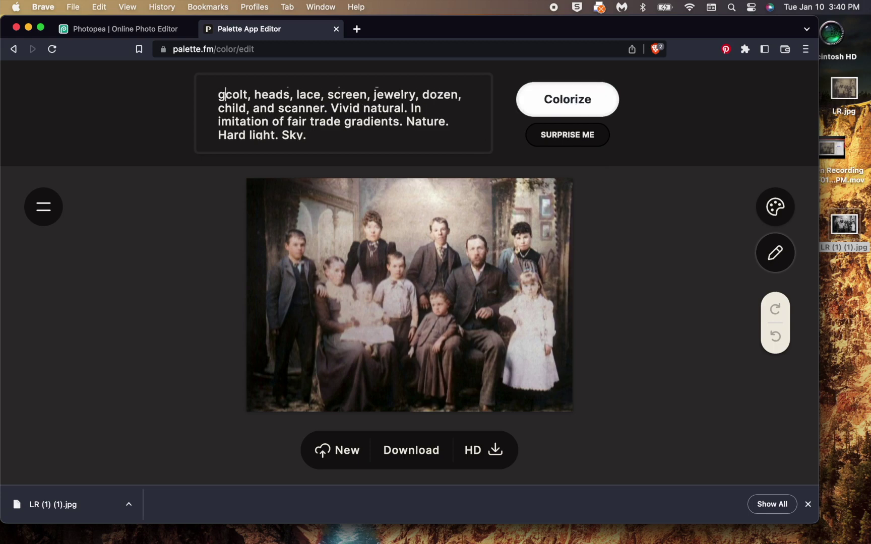
pyautogui.write('re')
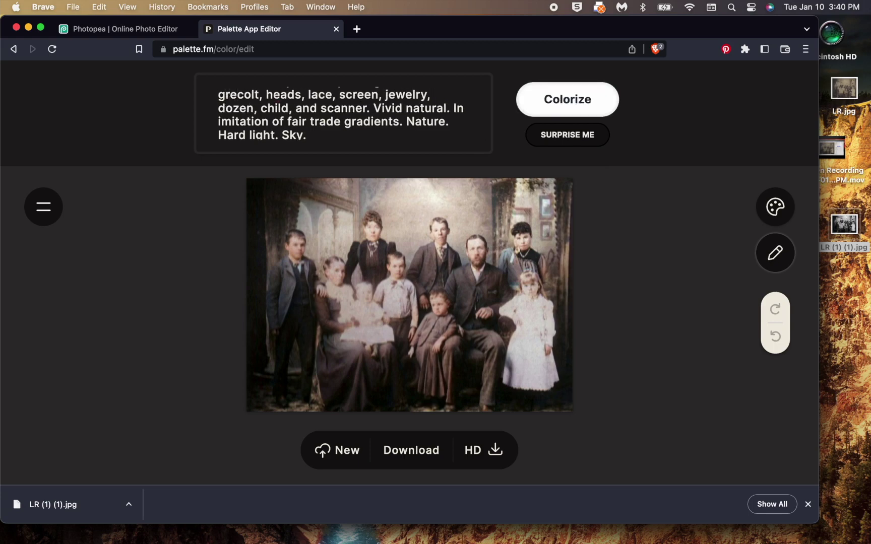
pyautogui.write('y su')
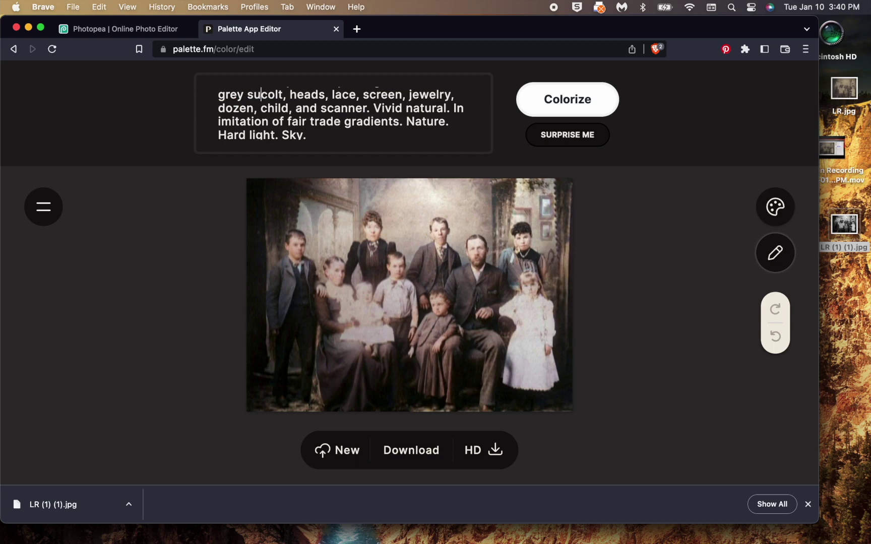
pyautogui.write('its,')
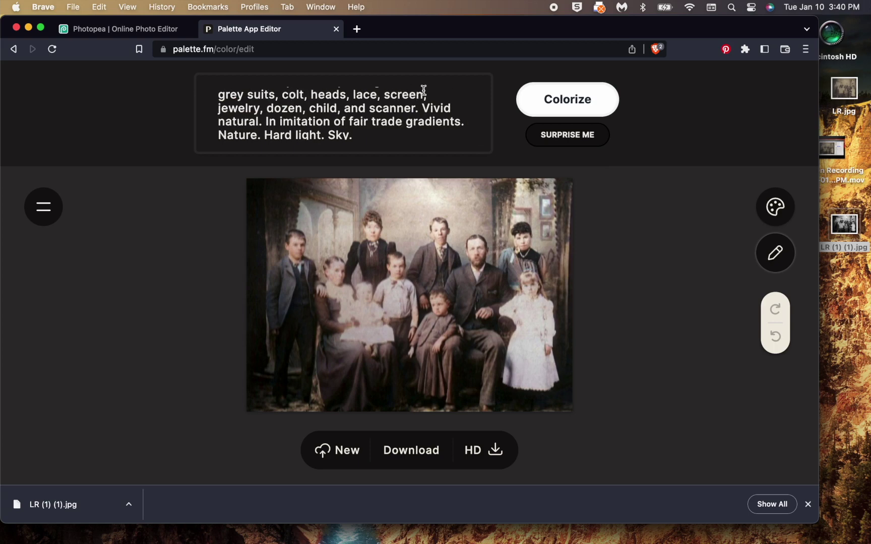
pyautogui.click(556, 104)
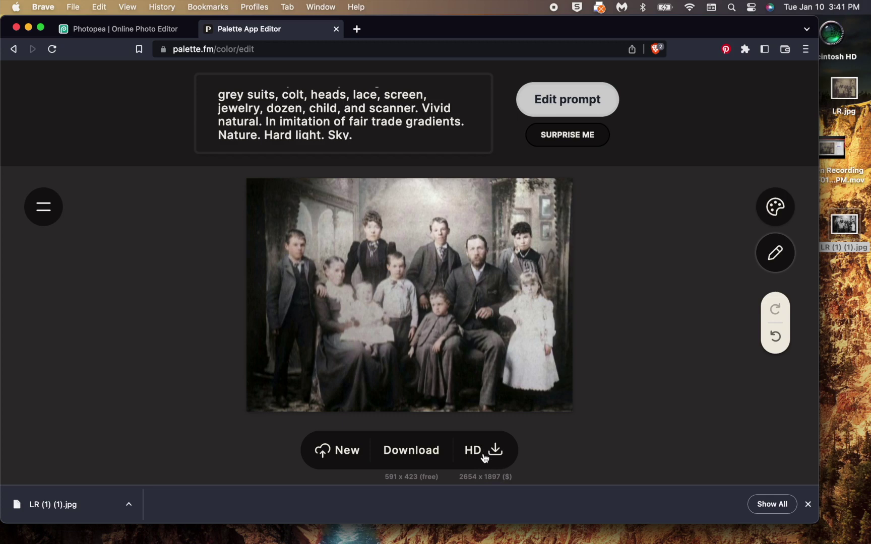
# - Download the grey-suits and Base Palette colorizations to the Desktop, then return to Photopea
pyautogui.click(416, 451)
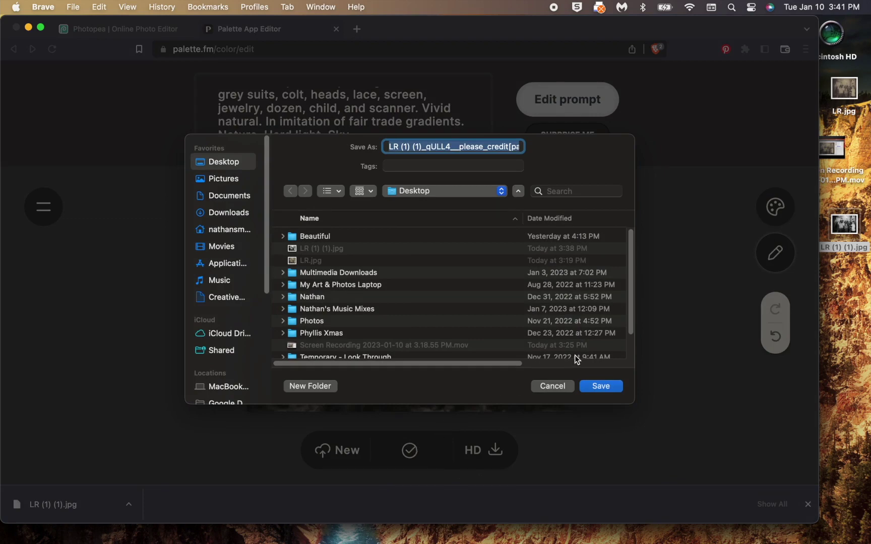
pyautogui.click(603, 385)
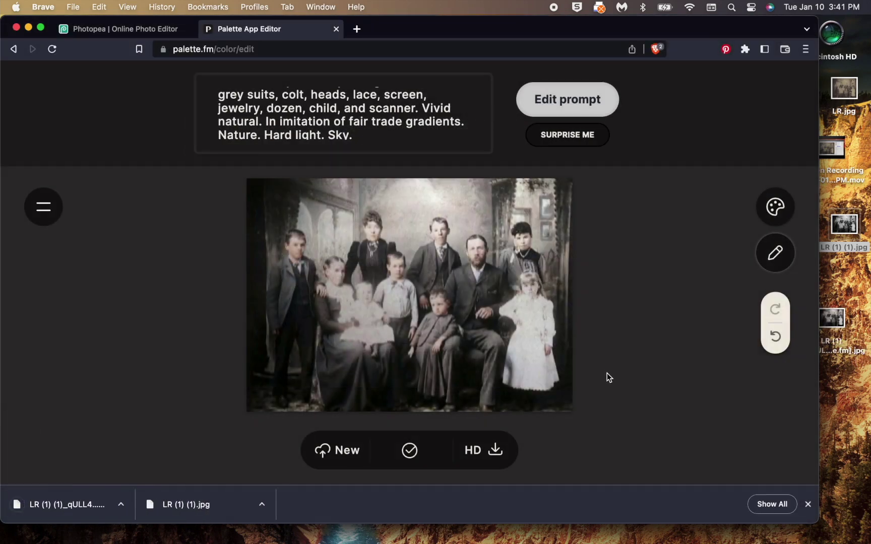
pyautogui.moveTo(422, 184)
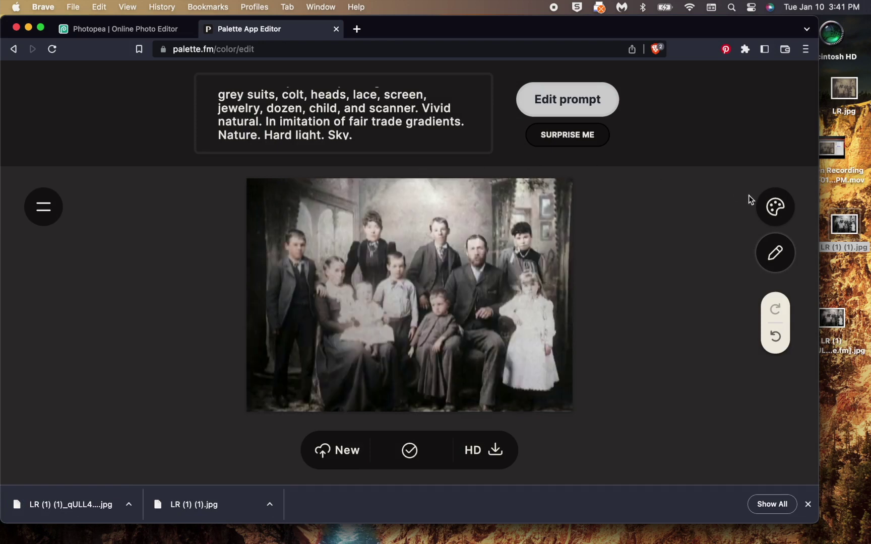
pyautogui.click(775, 207)
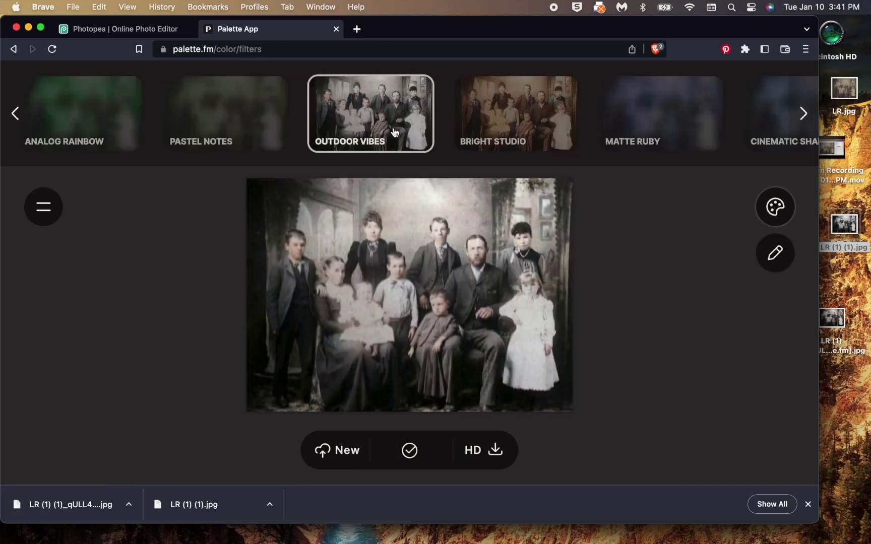
pyautogui.hscroll(-5, 401, 134)
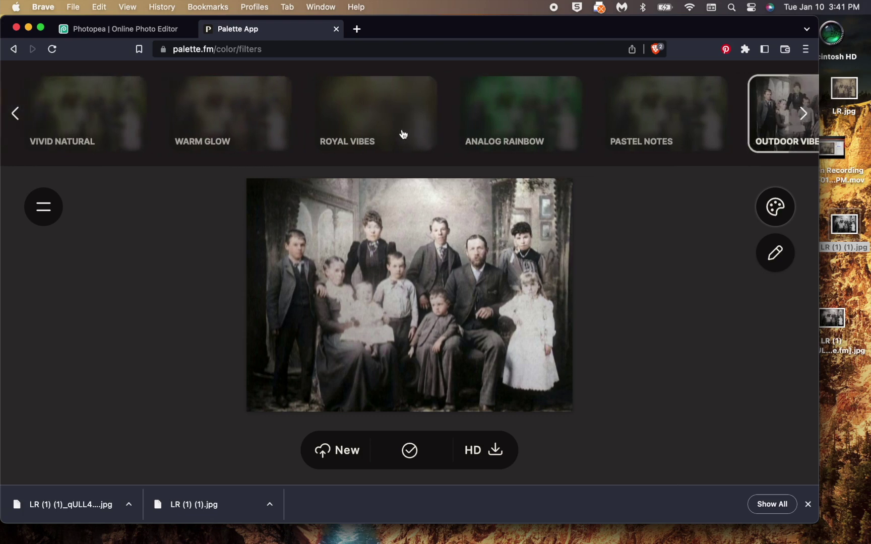
pyautogui.hscroll(-7, 400, 133)
pyautogui.click(291, 111)
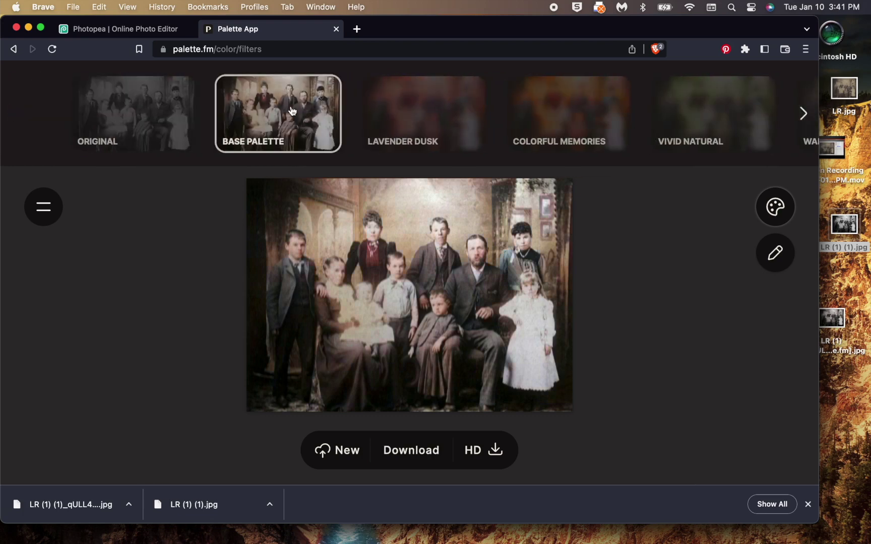
pyautogui.click(426, 456)
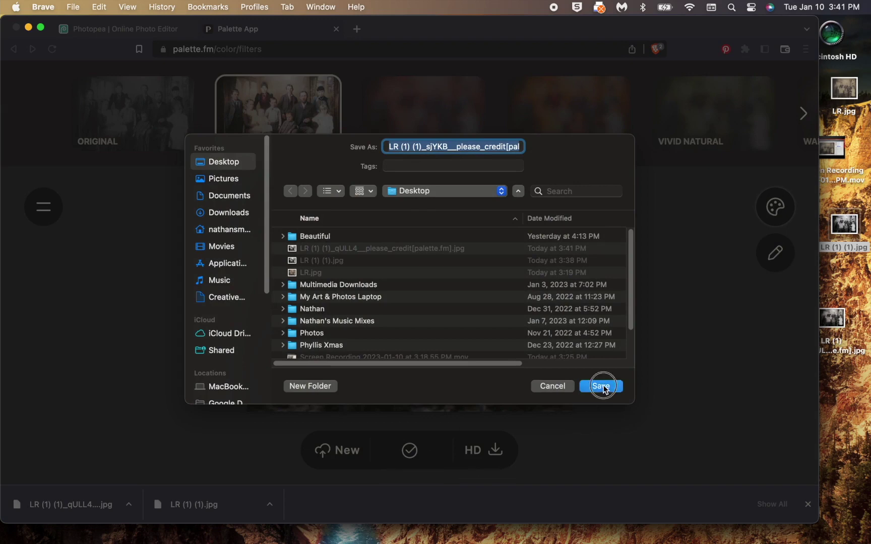
pyautogui.click(601, 386)
pyautogui.hotkey('ctrl', 'Tab')
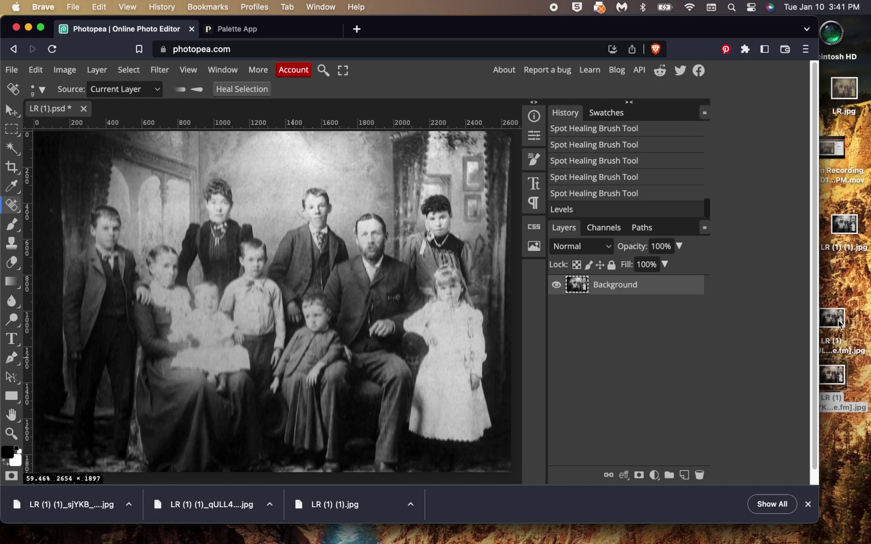
# - Place the Base Palette JPG, scale it to fill the canvas, commit, and hide the layer
pyautogui.moveTo(832, 376); pyautogui.dragTo(262, 274)
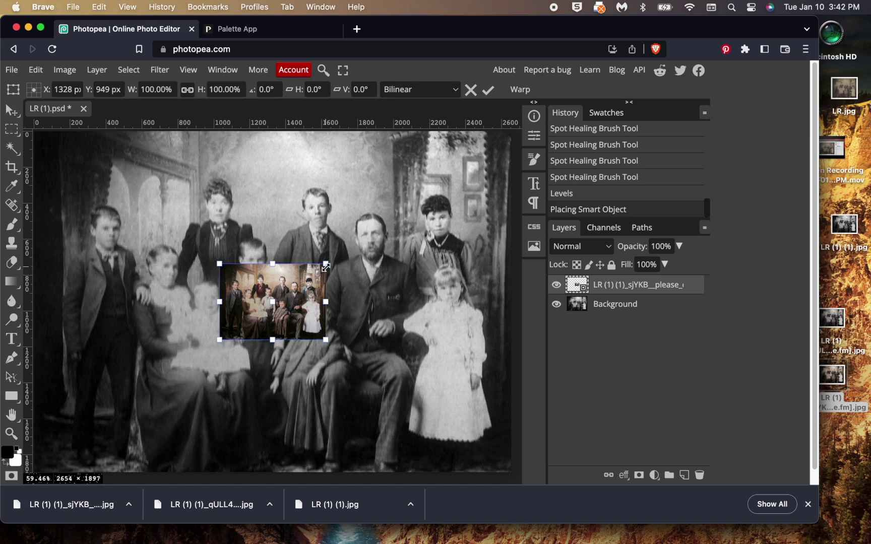
pyautogui.moveTo(326, 266); pyautogui.dragTo(512, 129)
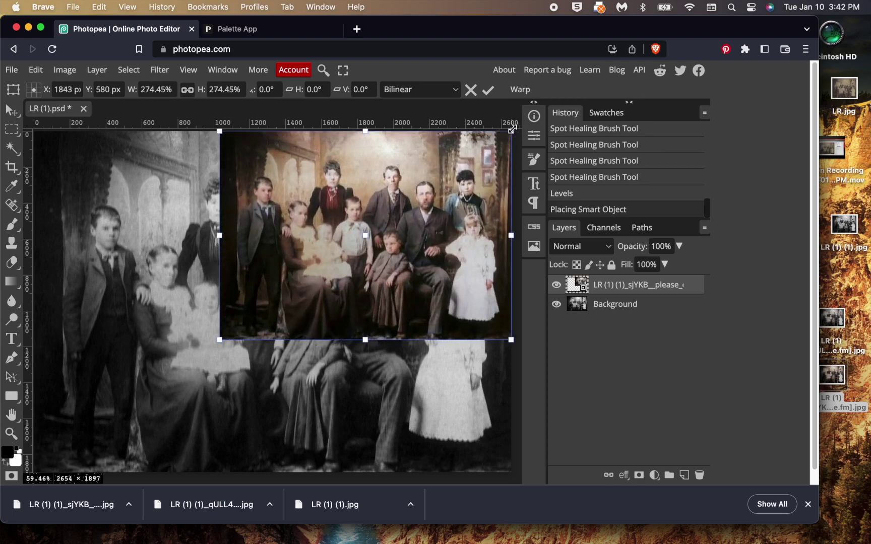
pyautogui.moveTo(219, 339); pyautogui.dragTo(34, 479)
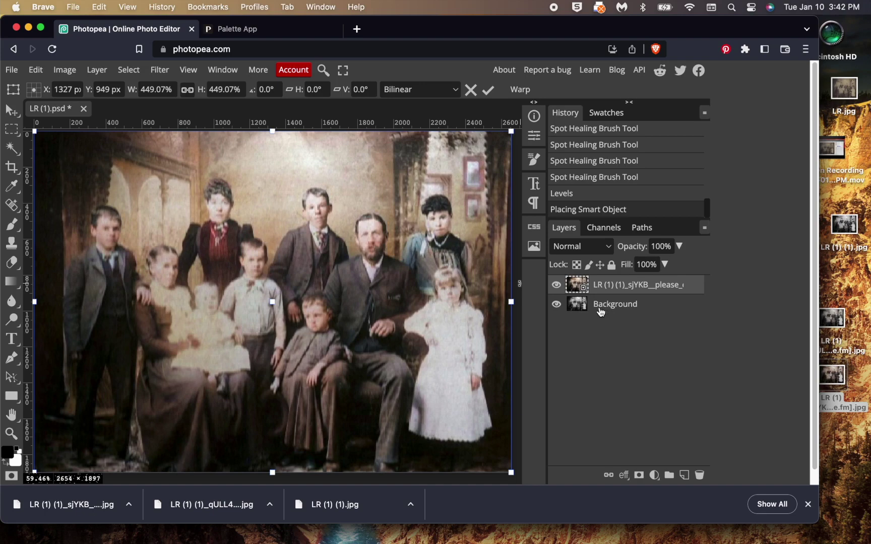
pyautogui.click(557, 286)
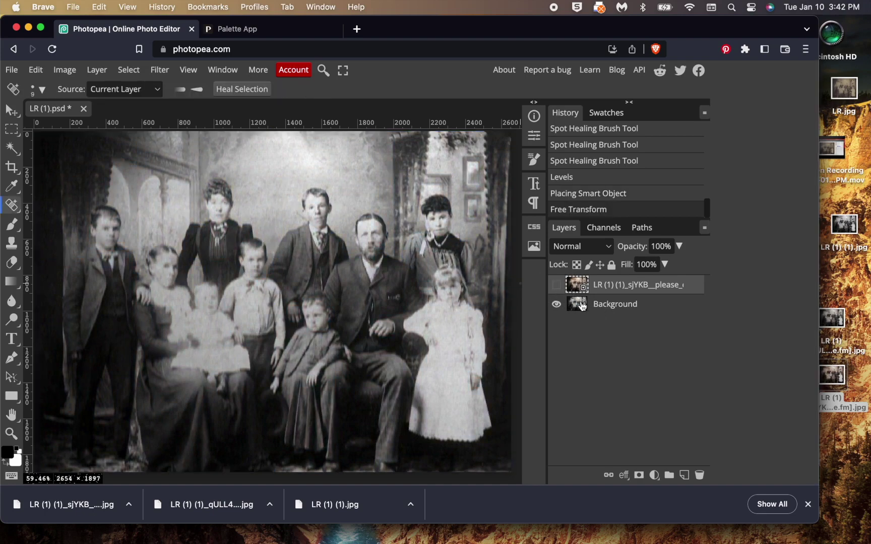
# - Make the colorized layer visible again and set its blend mode to Color
pyautogui.click(556, 285)
pyautogui.click(588, 249)
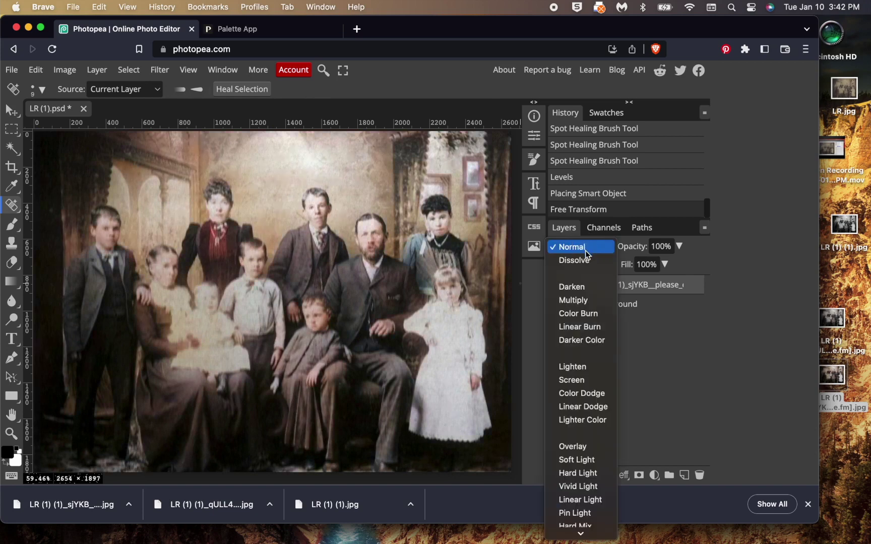
pyautogui.scroll(-3, 579, 395)
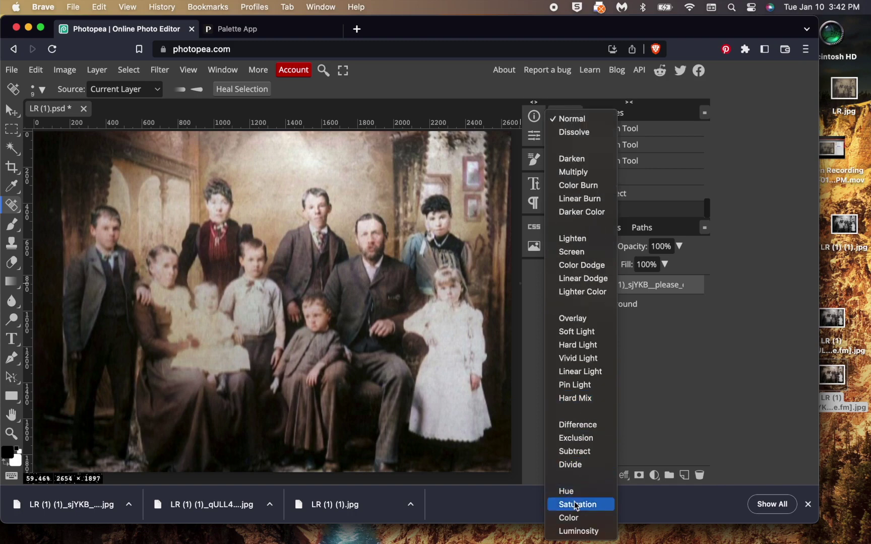
pyautogui.click(569, 518)
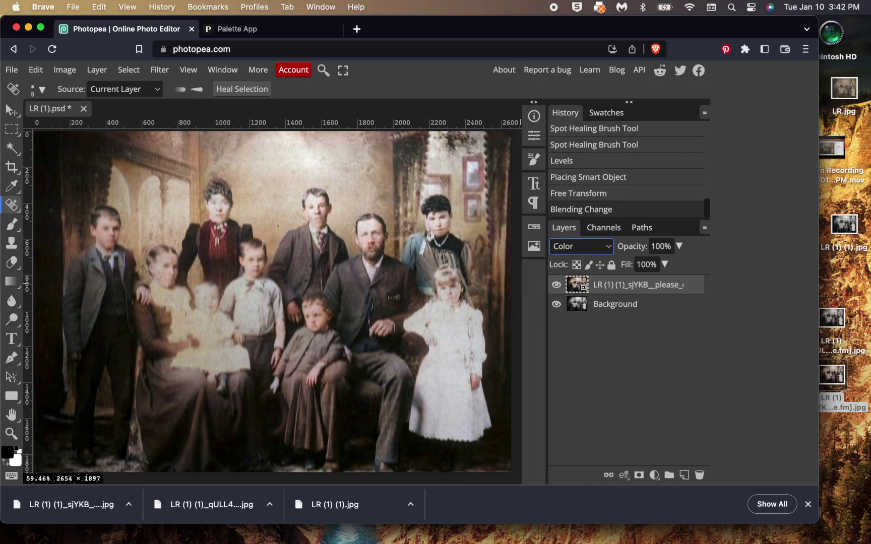
pyautogui.press('super+equal')
pyautogui.press('super+equal')
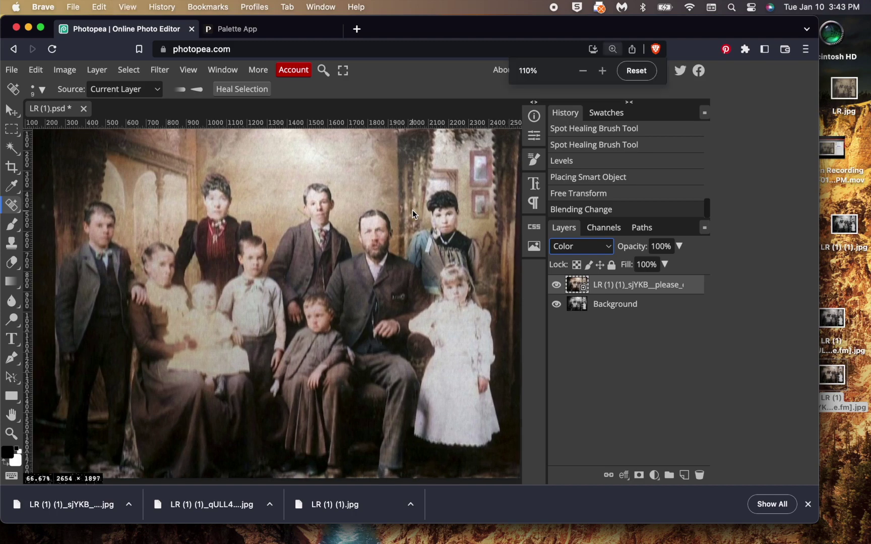
pyautogui.hscroll(10, 238, 309)
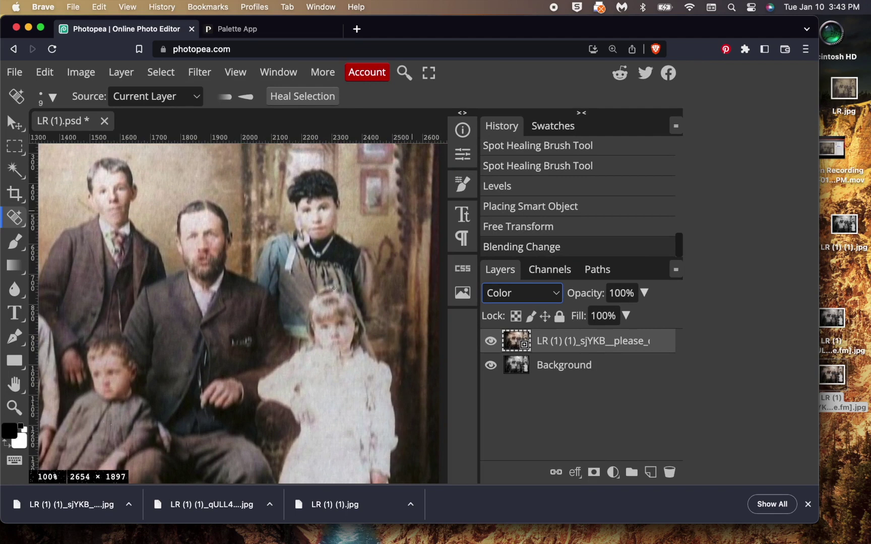
pyautogui.click(15, 243)
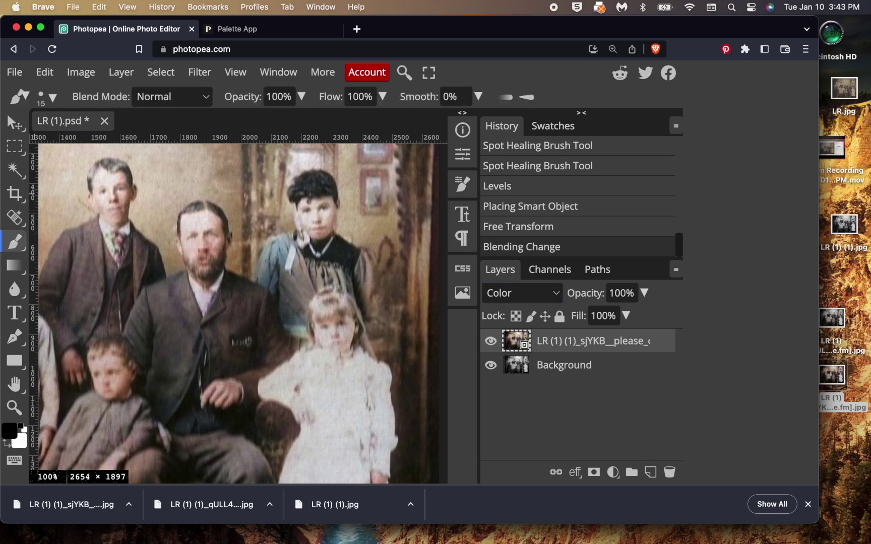
# - Sample the dress's blue and set a size-40 brush to Color blend mode
pyautogui.press('i')
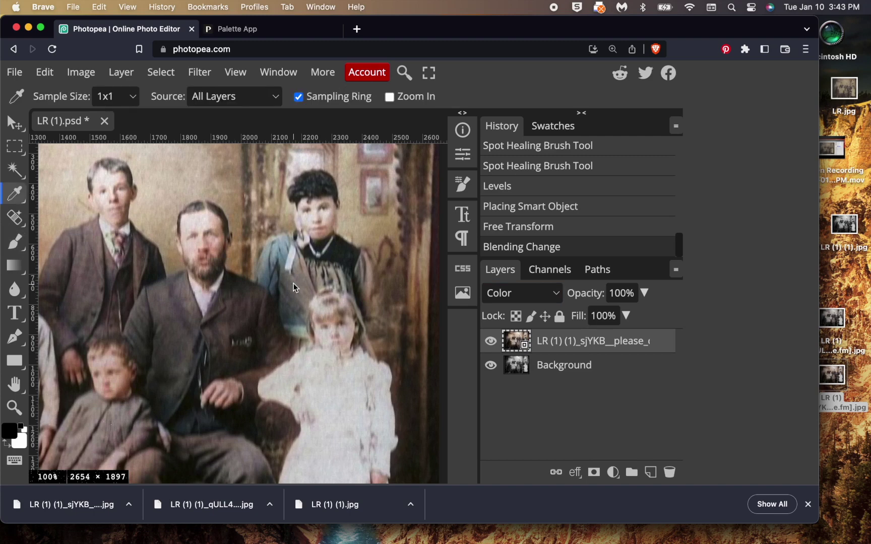
pyautogui.click(280, 248)
pyautogui.press('b')
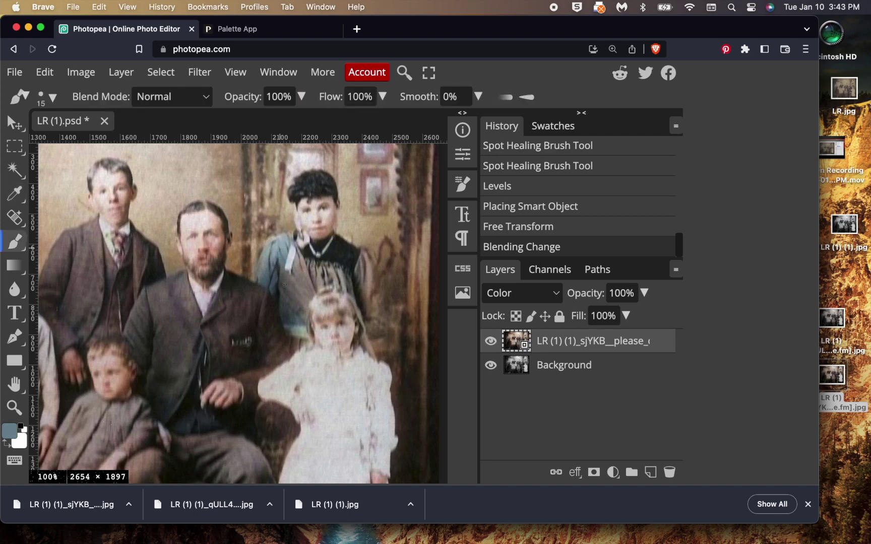
pyautogui.press(']')
pyautogui.press(']')
pyautogui.press(']')
pyautogui.press(']')
pyautogui.press(']')
pyautogui.click(168, 96)
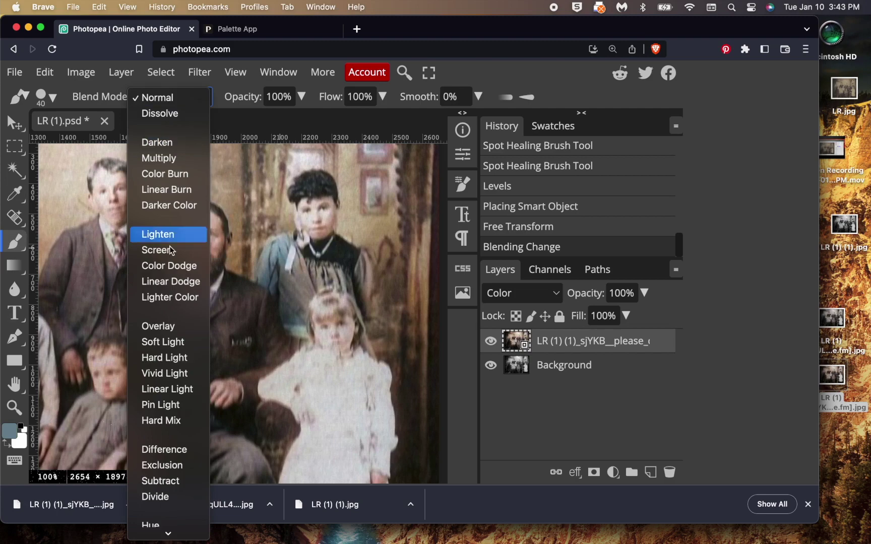
pyautogui.scroll(-2, 172, 467)
pyautogui.click(176, 513)
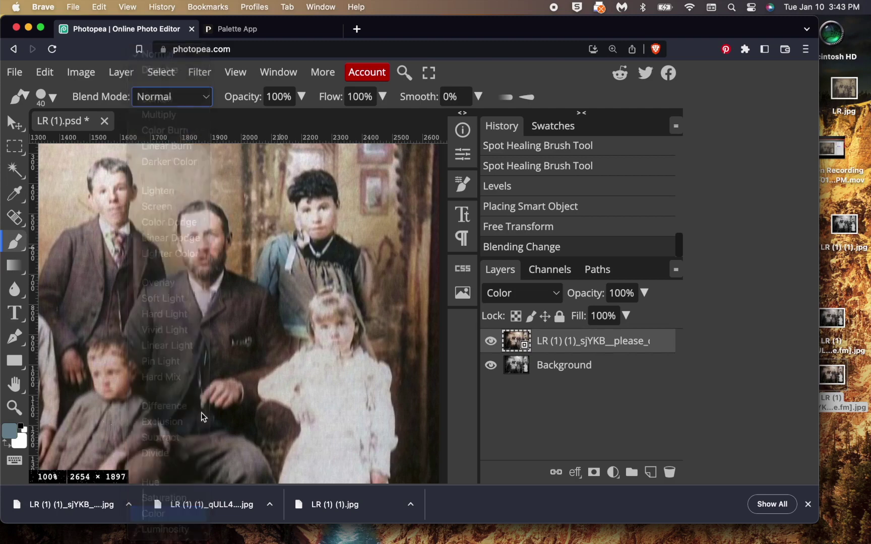
# - Rasterize the colorized layer and paint blue over the dress, sleeve and neighbouring edges
pyautogui.click(282, 279)
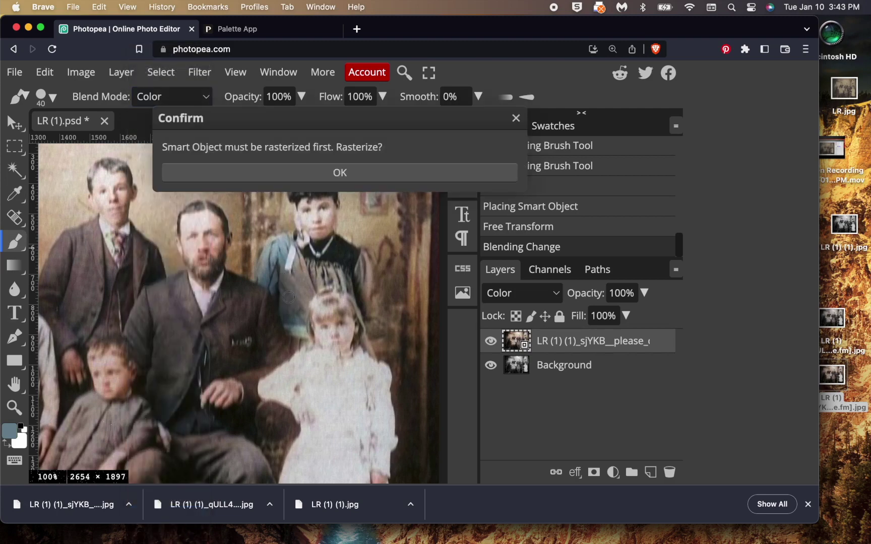
pyautogui.click(320, 173)
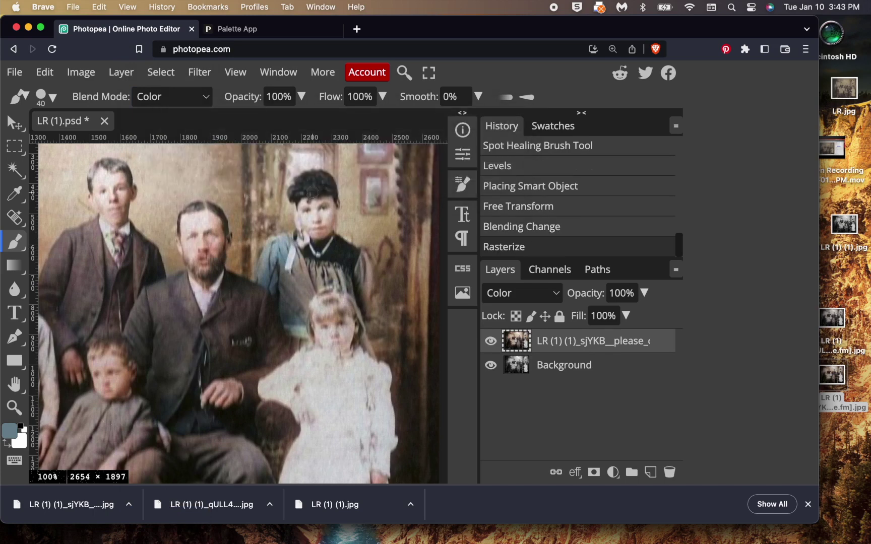
pyautogui.moveTo(295, 303)
pyautogui.mouseDown()
pyautogui.moveTo(287, 309)
pyautogui.moveTo(284, 278)
pyautogui.moveTo(290, 285)
pyautogui.moveTo(300, 264)
pyautogui.moveTo(291, 283)
pyautogui.moveTo(283, 285)
pyautogui.moveTo(282, 275)
pyautogui.moveTo(299, 319)
pyautogui.moveTo(305, 276)
pyautogui.moveTo(331, 271)
pyautogui.moveTo(317, 267)
pyautogui.moveTo(314, 286)
pyautogui.moveTo(347, 278)
pyautogui.moveTo(330, 276)
pyautogui.moveTo(304, 286)
pyautogui.mouseUp()
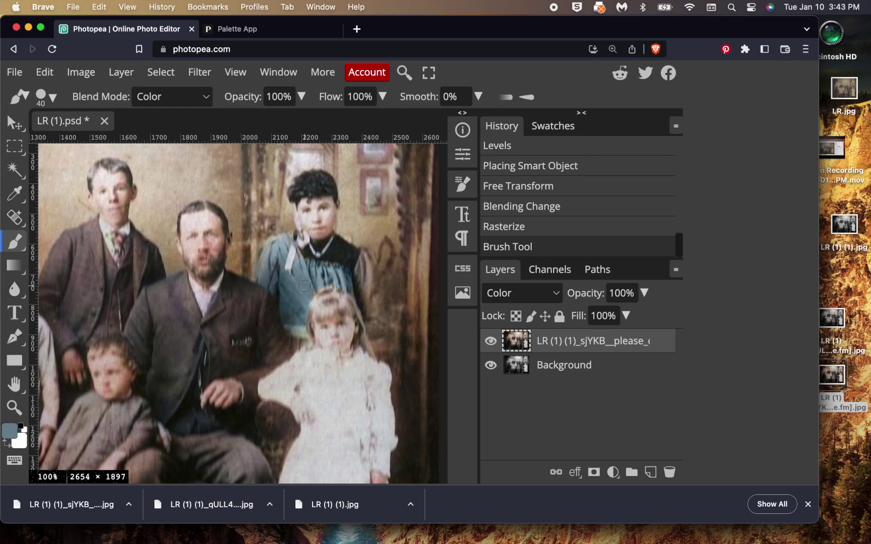
pyautogui.moveTo(357, 272)
pyautogui.mouseDown()
pyautogui.moveTo(365, 254)
pyautogui.moveTo(374, 281)
pyautogui.mouseUp()
pyautogui.moveTo(378, 321)
pyautogui.mouseDown()
pyautogui.moveTo(379, 302)
pyautogui.moveTo(363, 285)
pyautogui.moveTo(373, 332)
pyautogui.mouseUp()
pyautogui.moveTo(305, 338)
pyautogui.mouseDown()
pyautogui.moveTo(283, 339)
pyautogui.moveTo(271, 357)
pyautogui.moveTo(297, 346)
pyautogui.mouseUp()
# - Sample the coat's dark brown, paint it across the man's coat, and fit the photo to view
pyautogui.press('i')
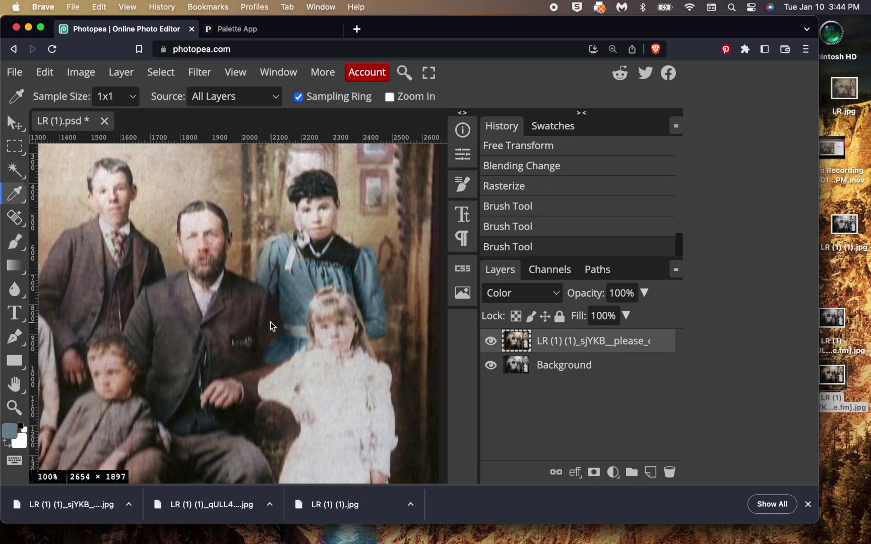
pyautogui.click(272, 326)
pyautogui.press('b')
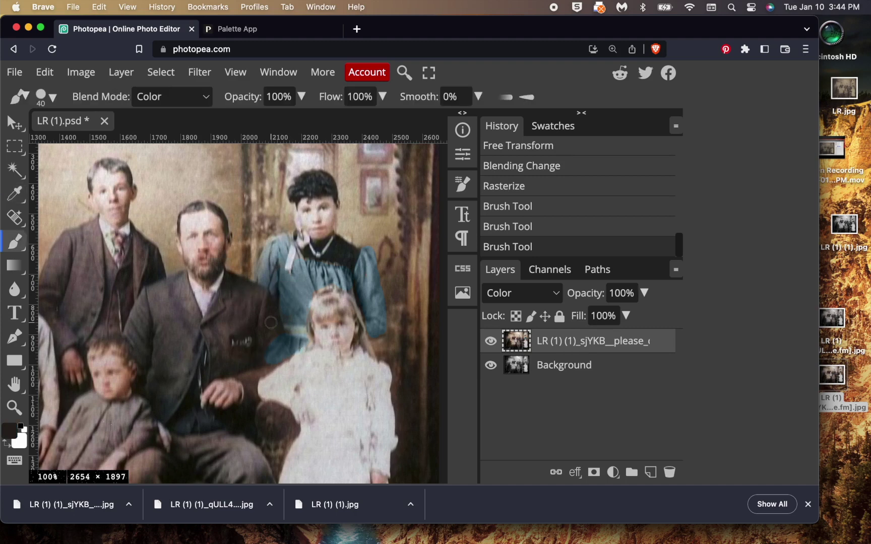
pyautogui.moveTo(282, 358)
pyautogui.mouseDown()
pyautogui.moveTo(282, 340)
pyautogui.moveTo(268, 351)
pyautogui.moveTo(267, 341)
pyautogui.mouseUp()
pyautogui.press('super+0')
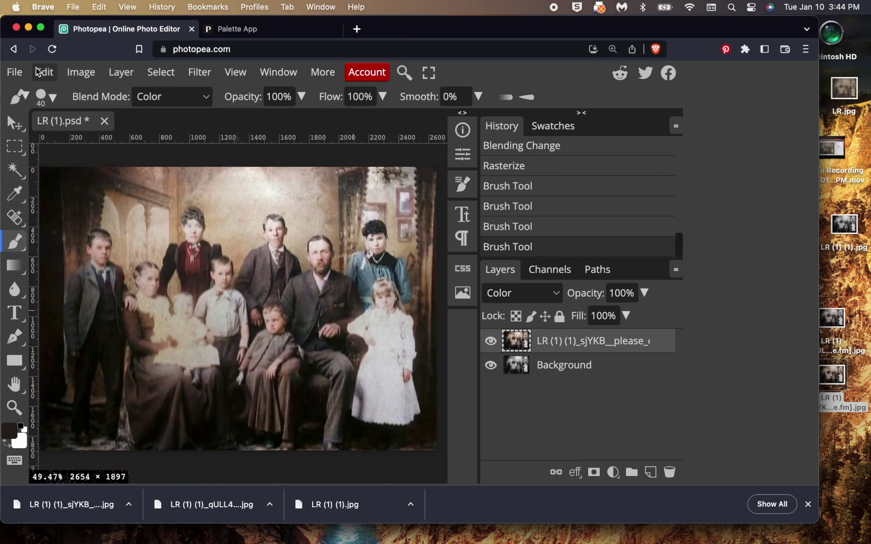
pyautogui.click(15, 73)
# - Export the retinted photo as JPG, saving it to the Desktop as LR (1).jpg
pyautogui.moveTo(35, 293)
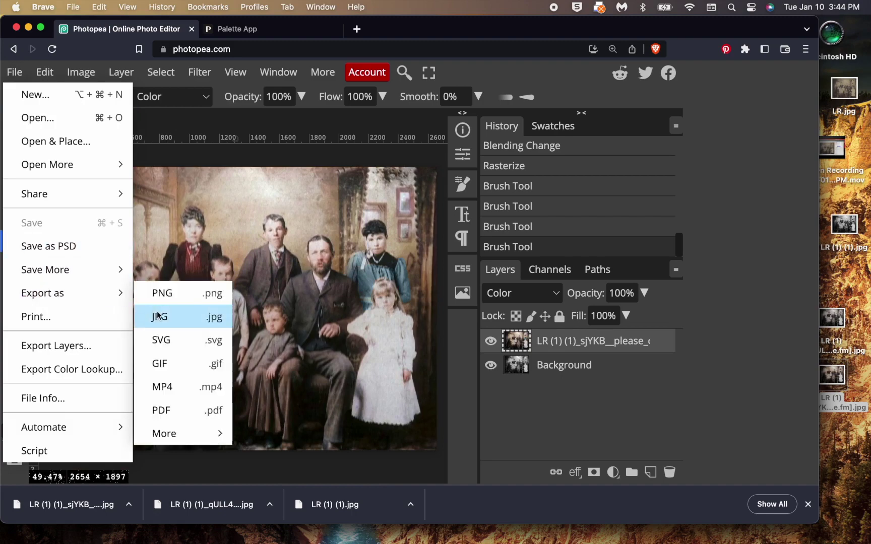
pyautogui.click(184, 311)
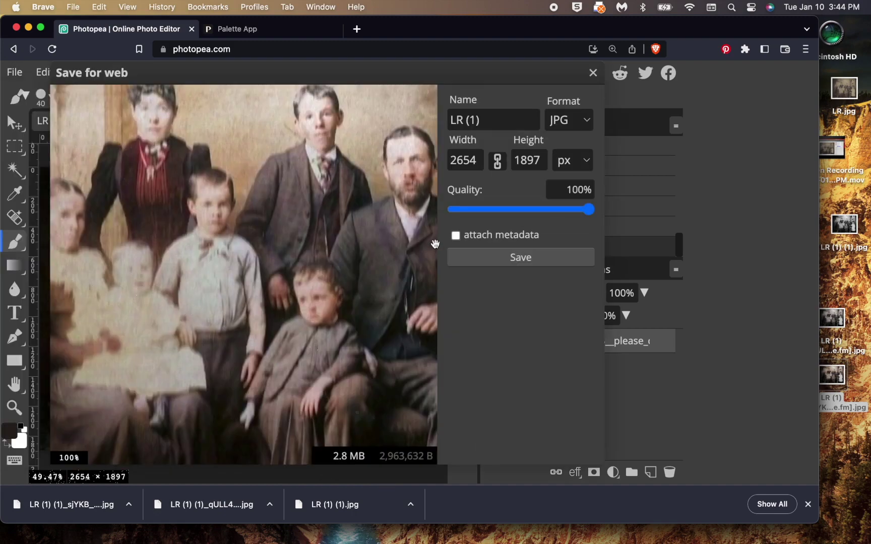
pyautogui.click(498, 259)
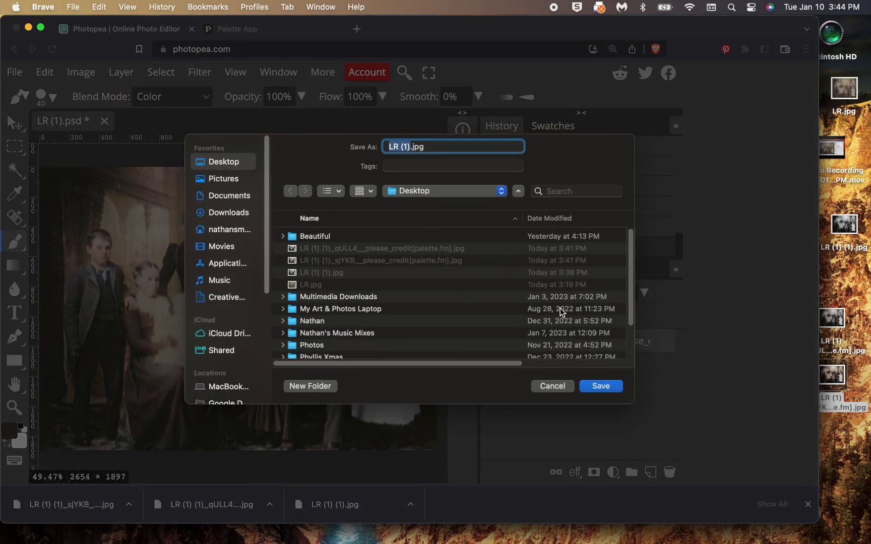
pyautogui.click(600, 386)
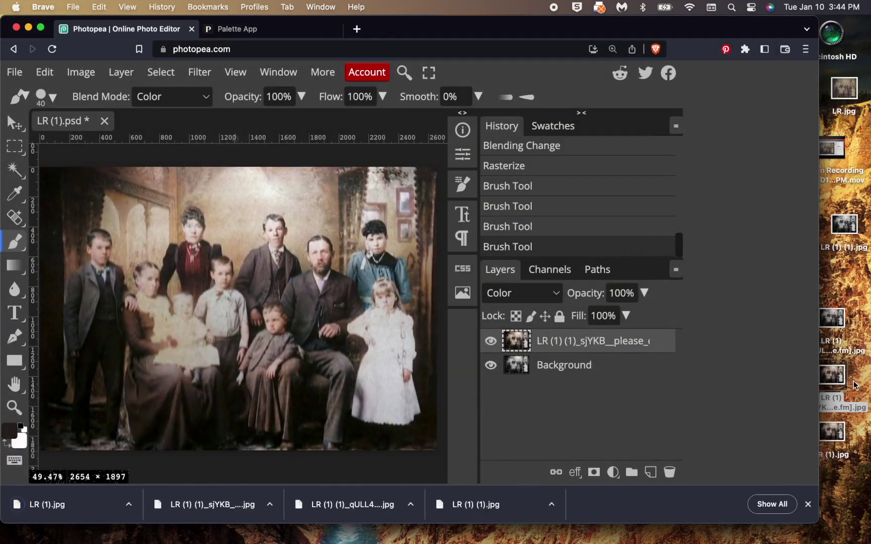
pyautogui.click(835, 368)
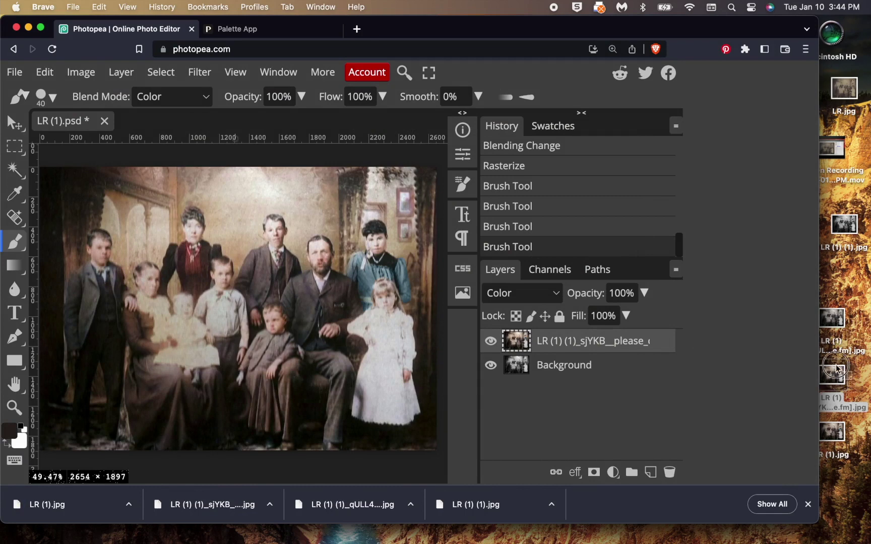
pyautogui.click(837, 210)
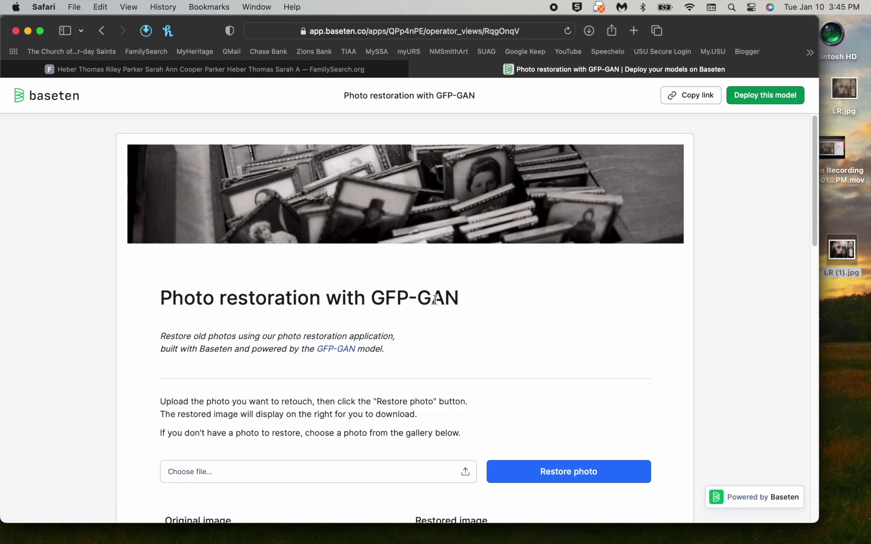
# - Upload LR (1).jpg to the Baseten GFP-GAN restoration page
pyautogui.scroll(-5, 453, 346)
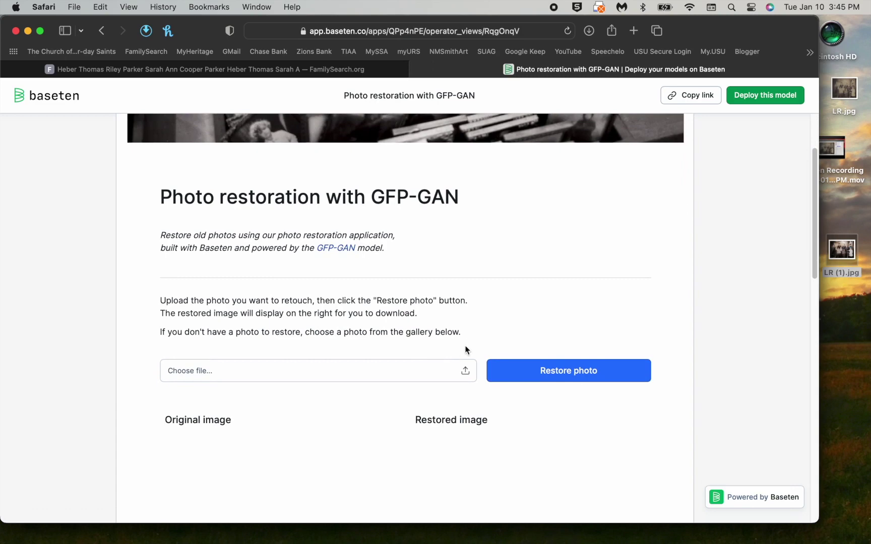
pyautogui.click(405, 370)
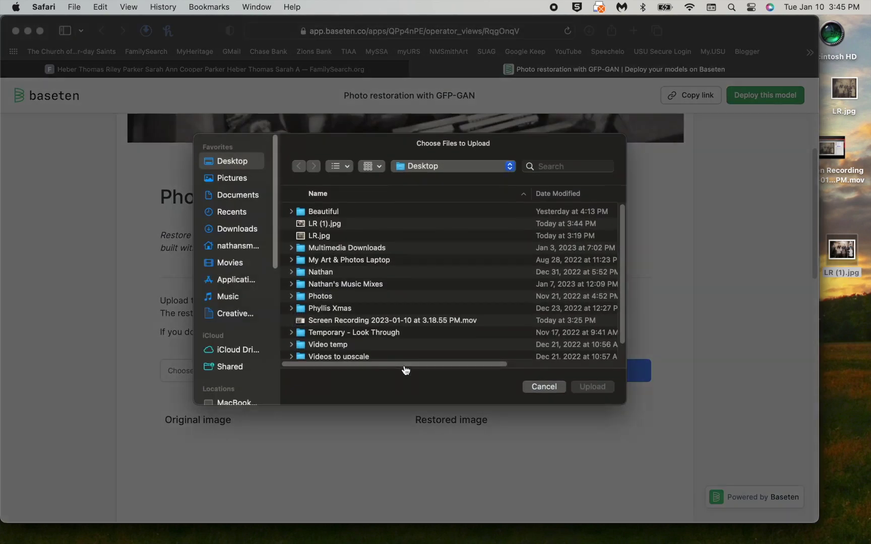
pyautogui.click(331, 225)
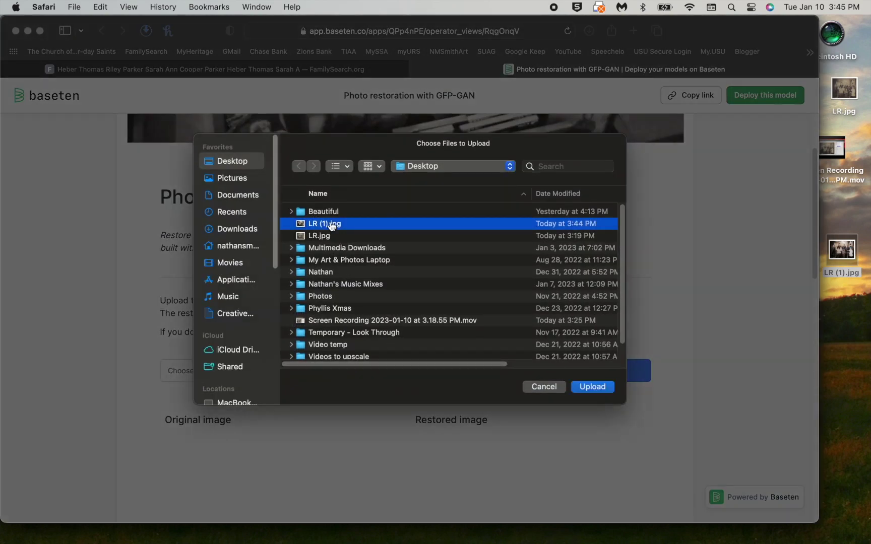
pyautogui.doubleClick(331, 224)
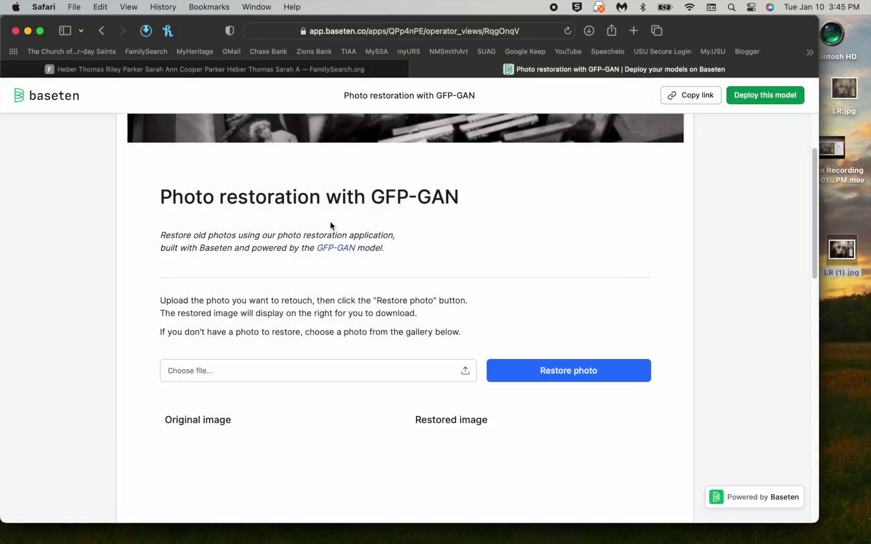
pyautogui.scroll(-10, 315, 302)
pyautogui.scroll(2, 313, 327)
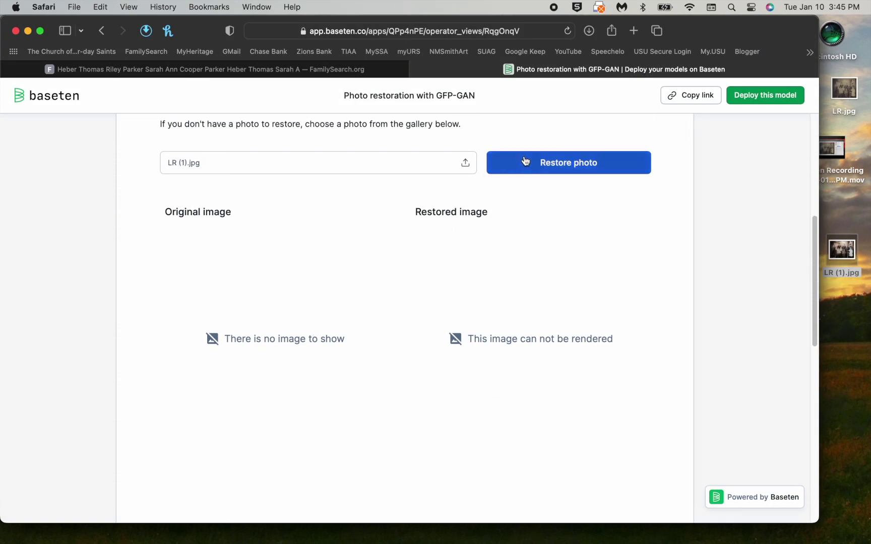
# - Run the GFP-GAN restoration and check the restored result beside the original
pyautogui.click(551, 164)
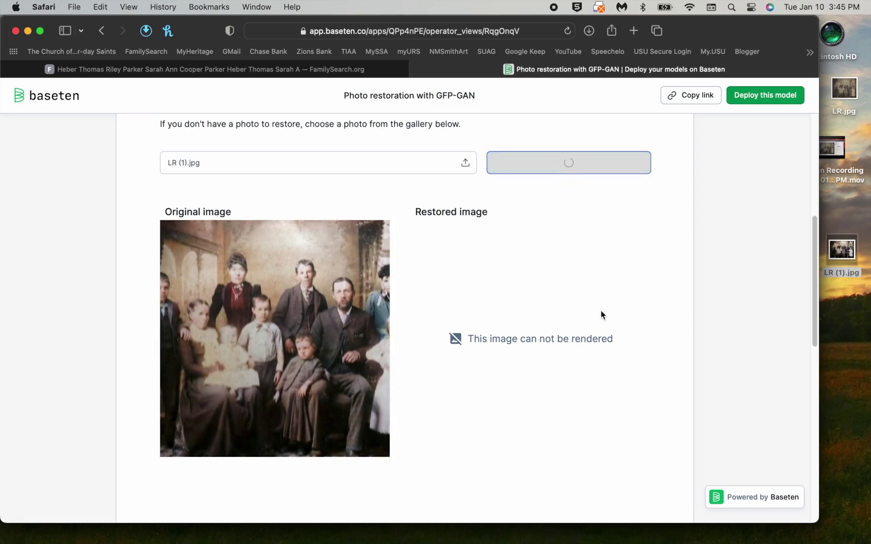
pyautogui.scroll(-2, 600, 315)
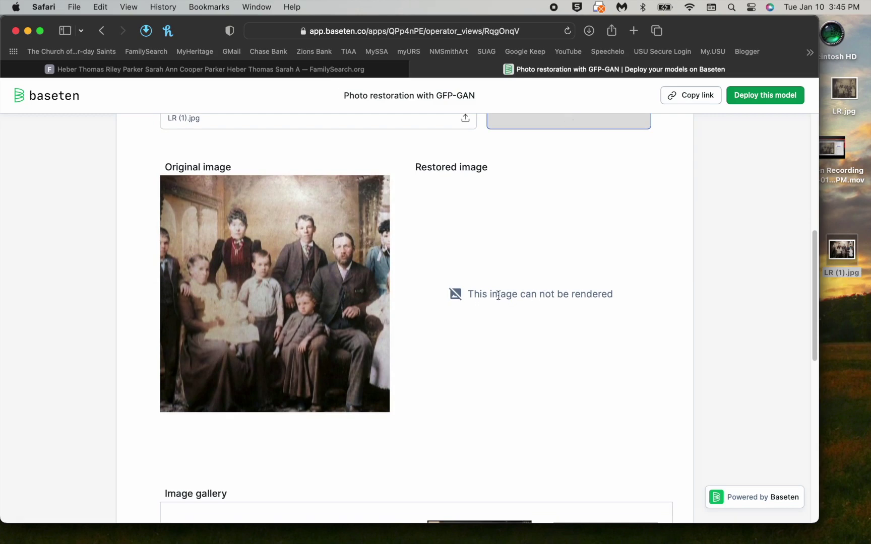
pyautogui.scroll(1, 564, 217)
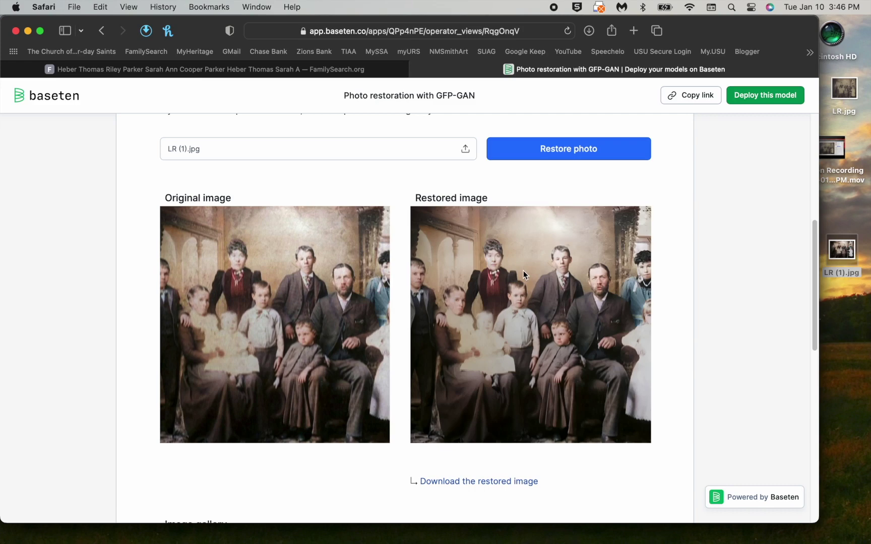
# - Open the restored PNG at full size in a new tab and inspect the faces closely
pyautogui.click(448, 483)
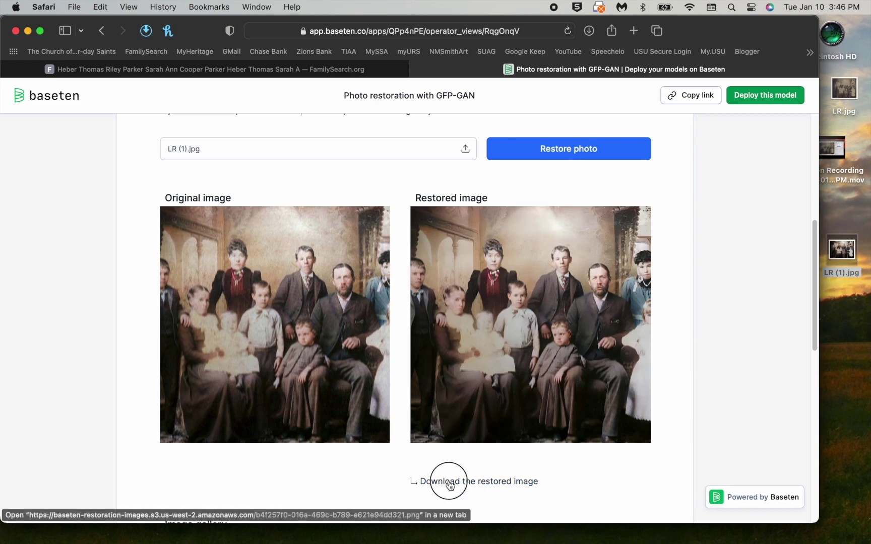
pyautogui.scroll(-5, 413, 428)
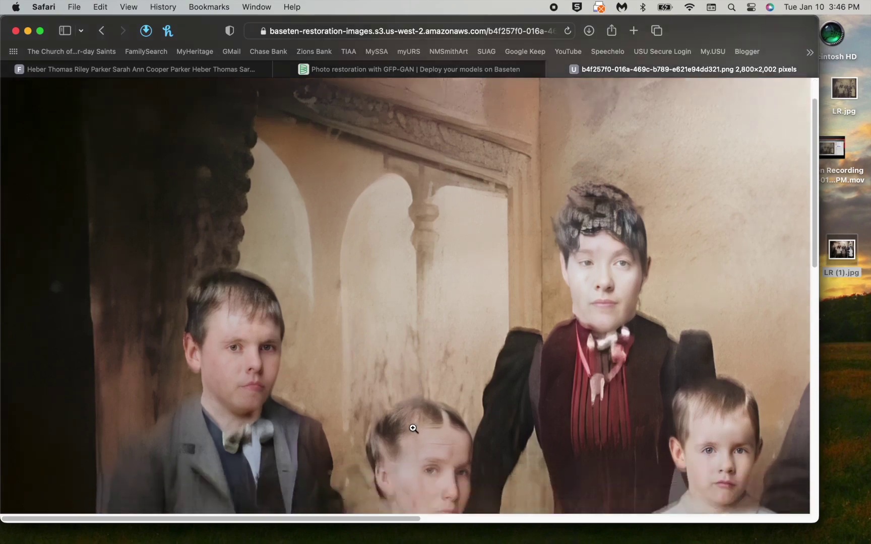
pyautogui.hscroll(10, 413, 428)
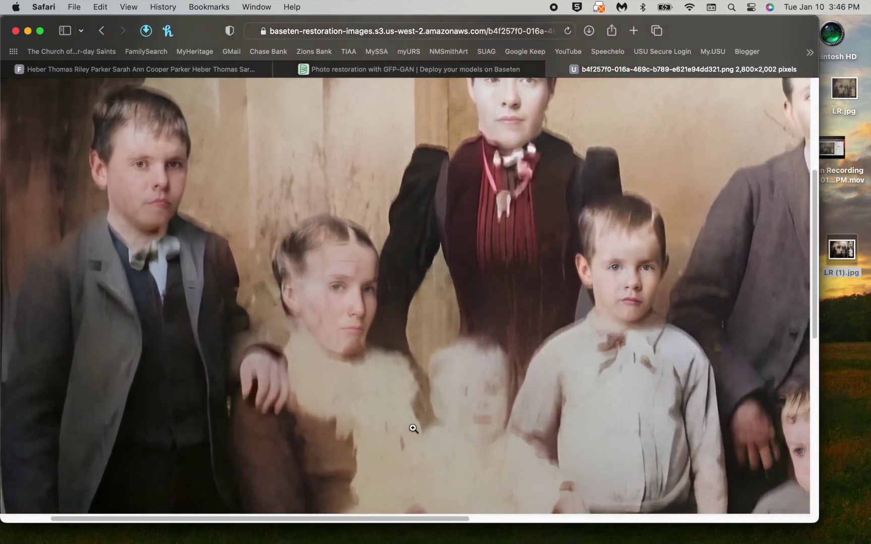
pyautogui.hscroll(7, 413, 429)
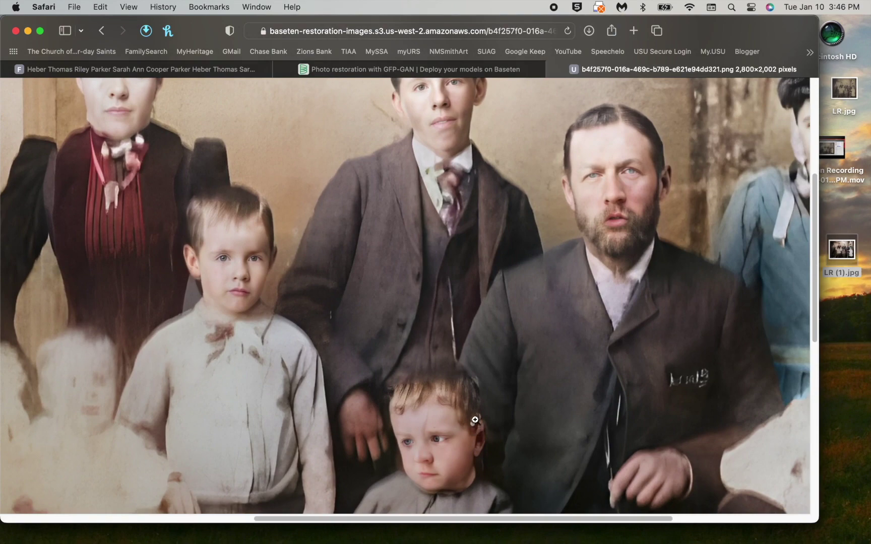
pyautogui.scroll(6, 477, 418)
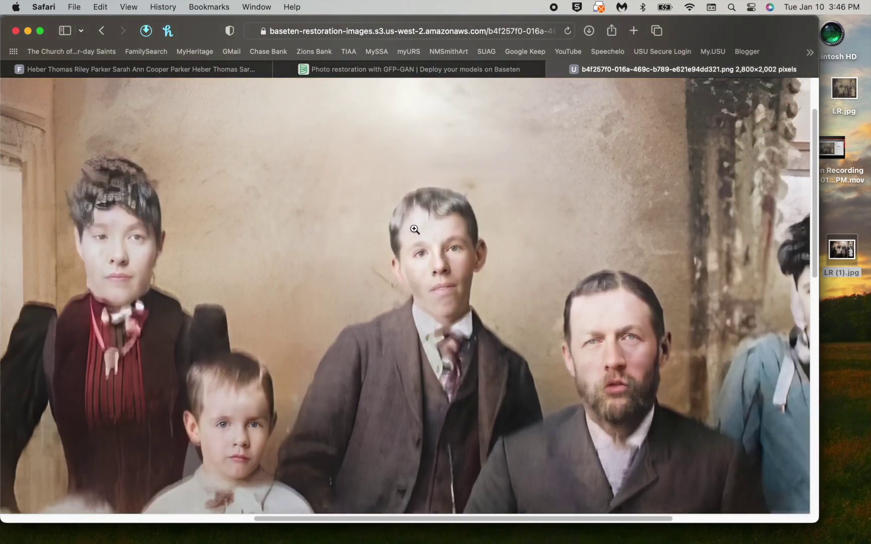
pyautogui.hscroll(9, 586, 321)
pyautogui.scroll(-7, 585, 321)
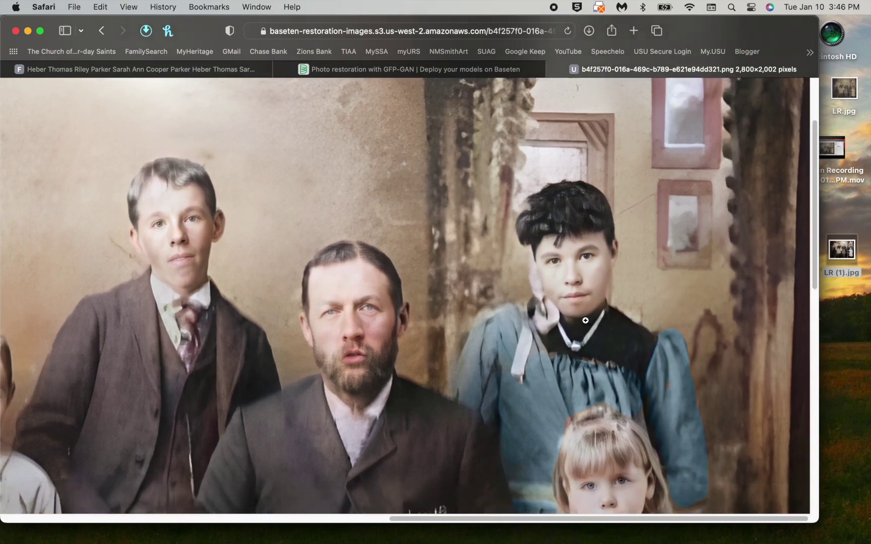
pyautogui.scroll(-9, 585, 321)
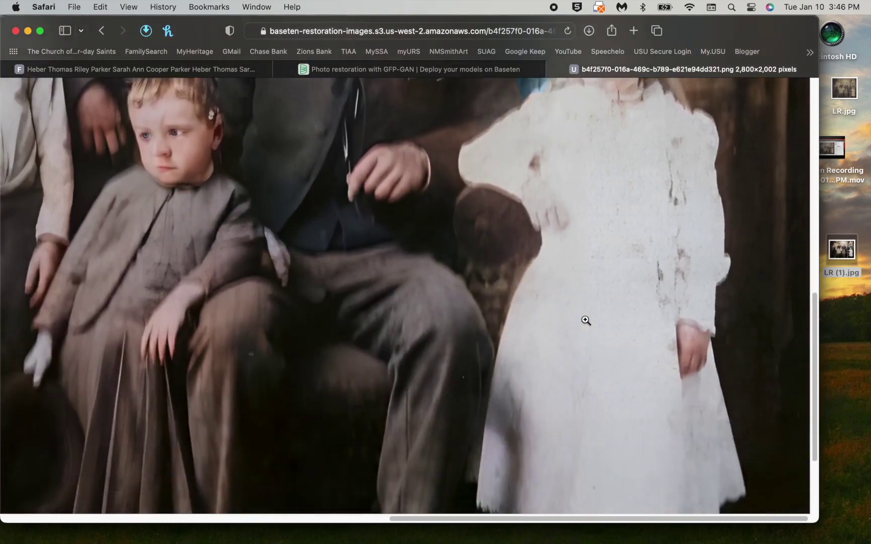
pyautogui.scroll(1, 586, 321)
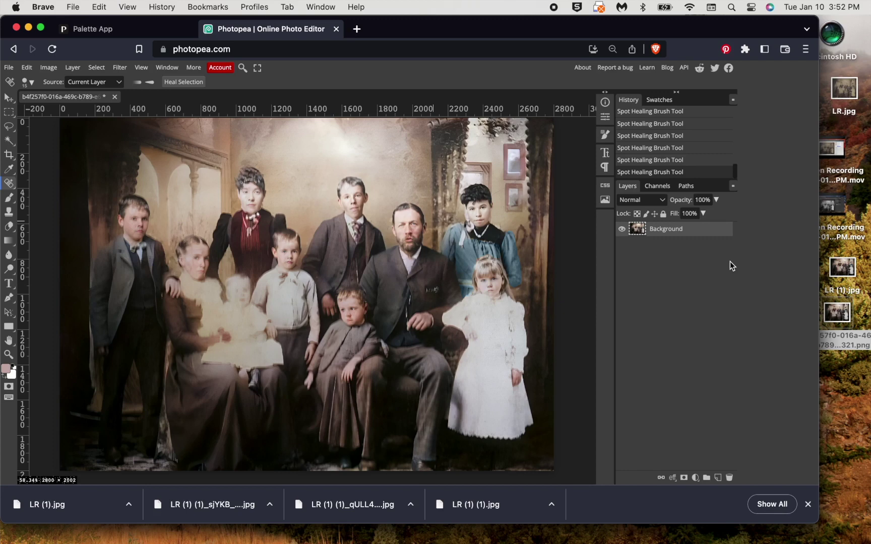
pyautogui.click(839, 95)
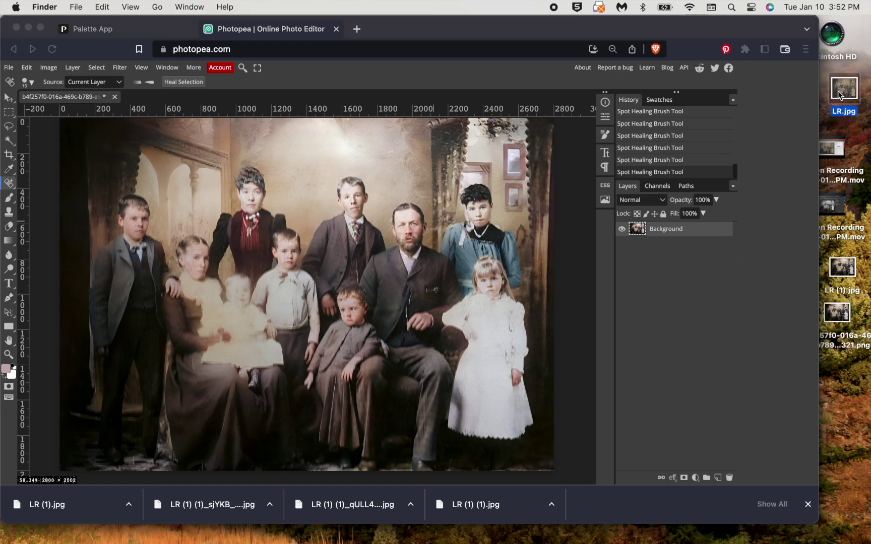
pyautogui.press('space')
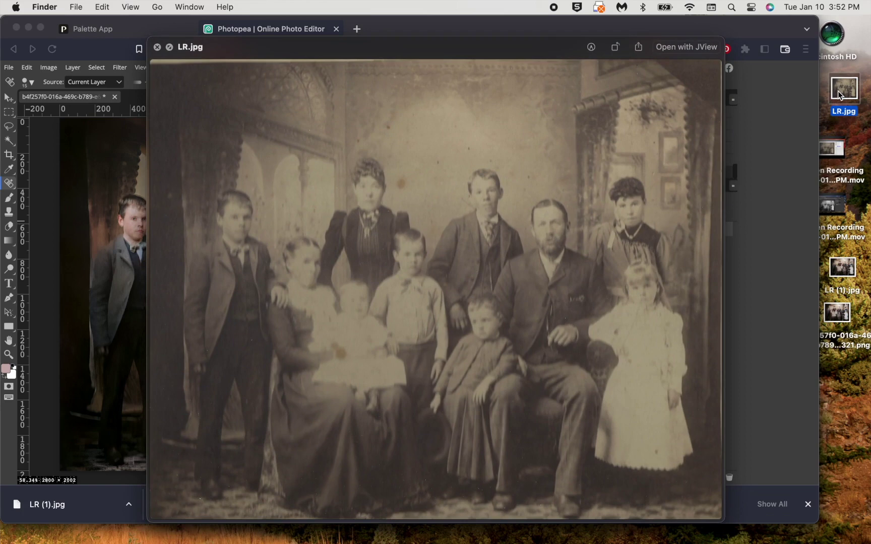
pyautogui.press('space')
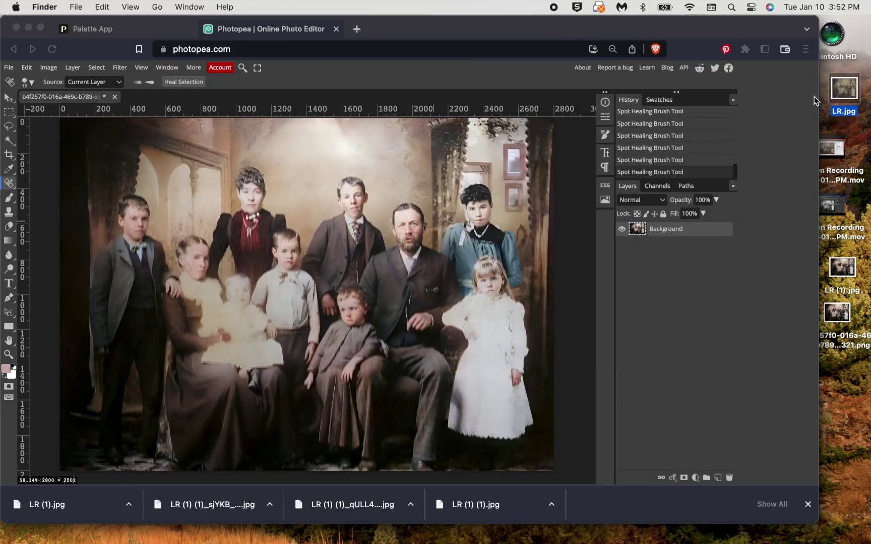